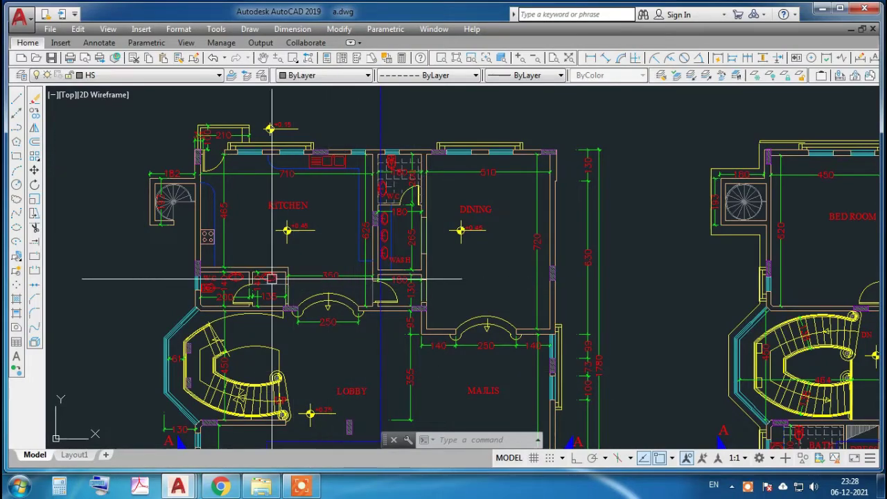
Zoom over the floor plans, then pan so the front elevation fills the view.
scroll(262, 276, "down", 2)
scroll(254, 265, "down", 2)
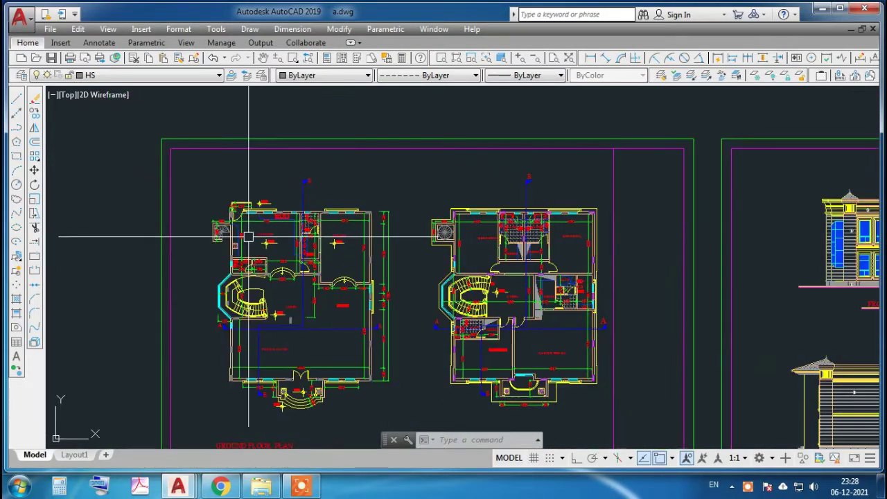
scroll(312, 238, "down", 2)
scroll(652, 229, "up", 3)
scroll(390, 257, "up", 2)
scroll(540, 284, "down", 1)
scroll(273, 303, "up", 1)
scroll(393, 271, "down", 1)
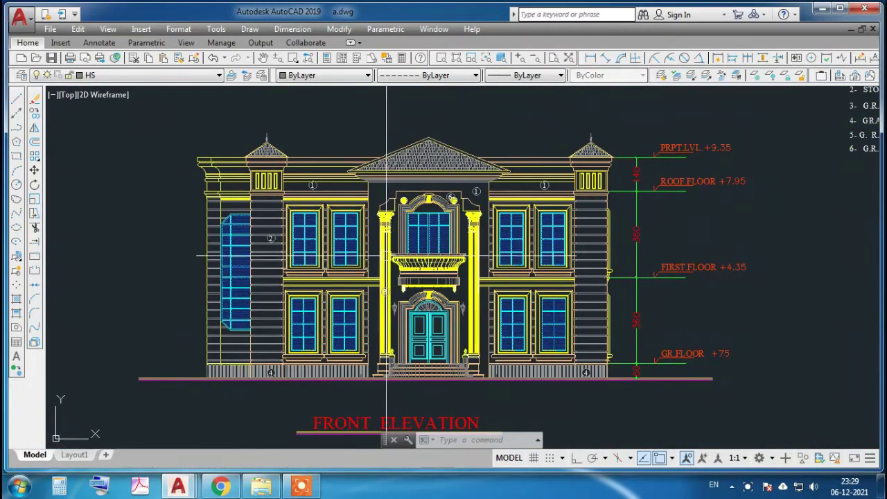
scroll(386, 253, "up", 2)
scroll(432, 217, "down", 3)
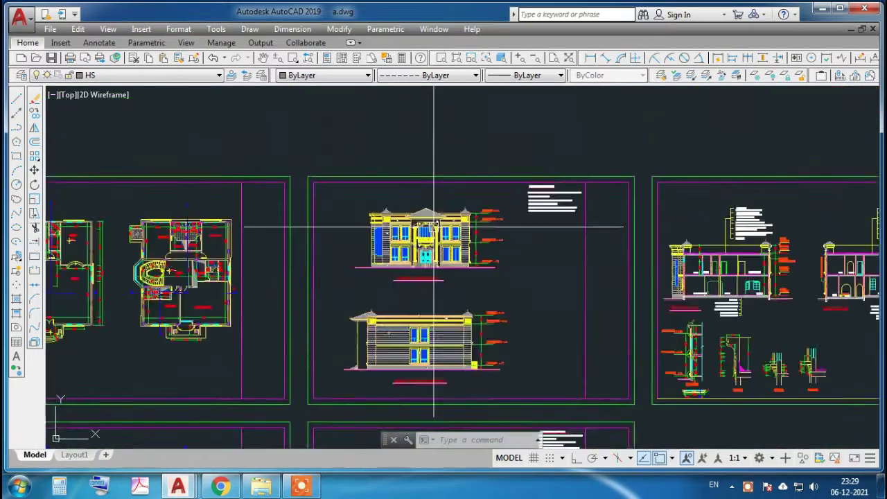
scroll(363, 250, "down", 1)
scroll(174, 250, "up", 1)
scroll(190, 246, "up", 2)
scroll(190, 246, "up", 1)
scroll(188, 208, "down", 2)
scroll(187, 103, "down", 1)
scroll(428, 253, "up", 2)
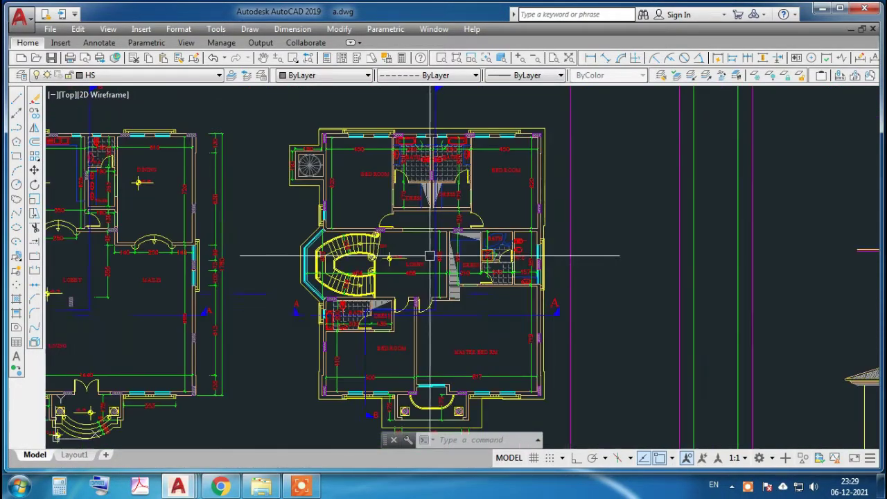
scroll(427, 253, "up", 1)
scroll(396, 254, "down", 1)
scroll(321, 246, "down", 2)
scroll(322, 246, "down", 2)
scroll(527, 263, "up", 4)
scroll(481, 212, "up", 4)
middle_click_drag(404, 229, 363, 264)
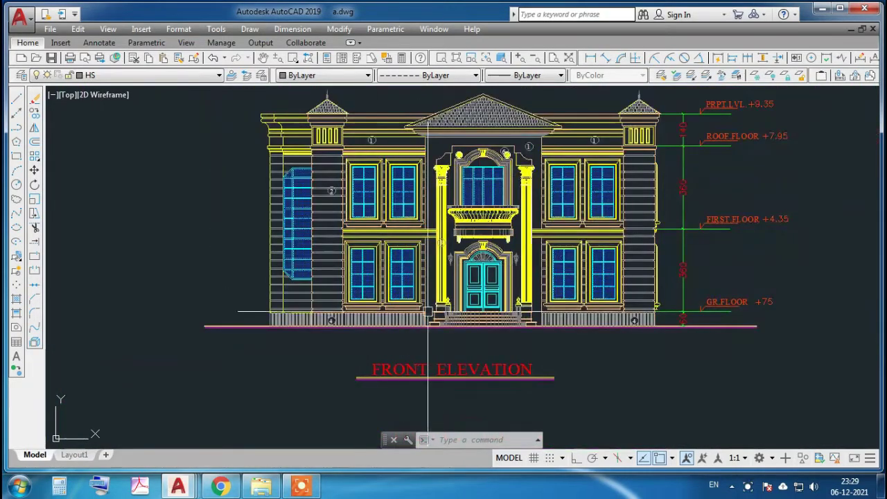
Zoom through the right, rear and left elevations and sections, then back to both floor plans.
scroll(423, 339, "down", 2)
scroll(420, 342, "down", 3)
scroll(420, 353, "up", 6)
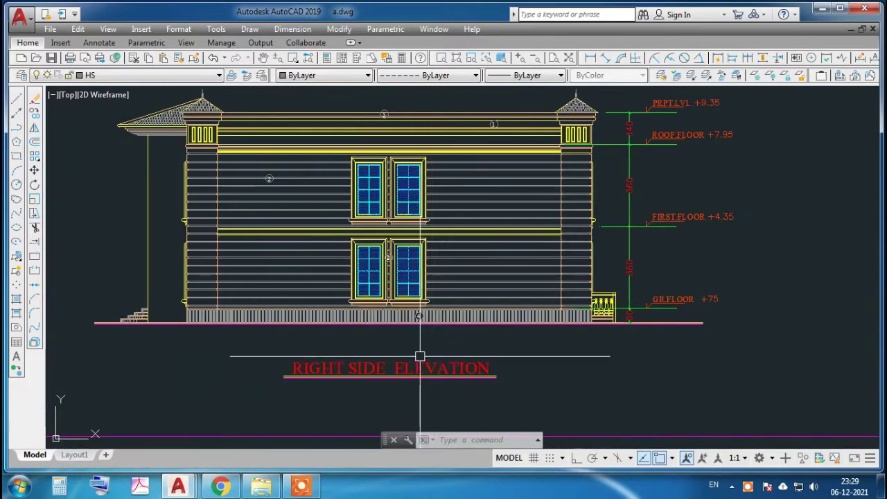
scroll(420, 356, "down", 3)
scroll(402, 340, "up", 2)
scroll(391, 385, "up", 3)
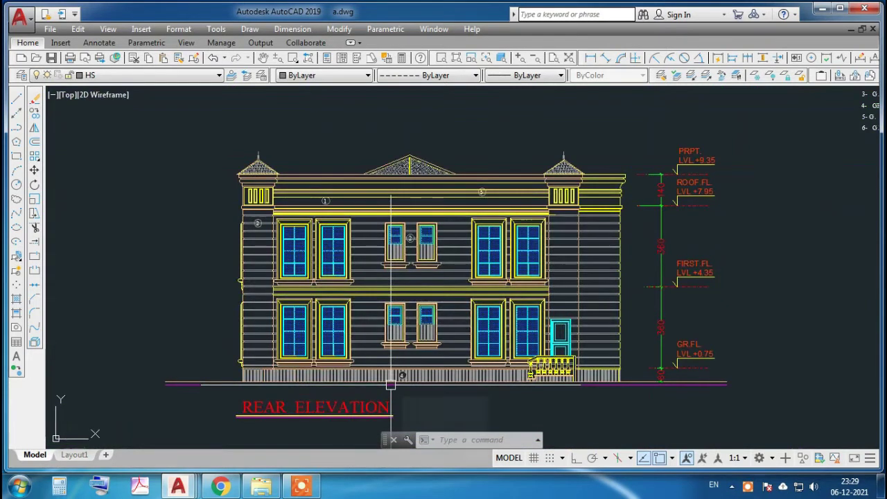
scroll(337, 256, "down", 3)
scroll(377, 382, "up", 5)
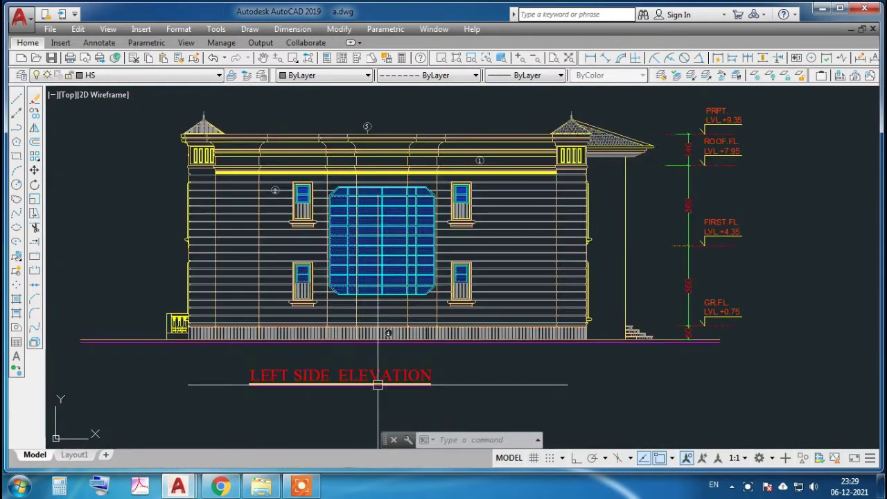
scroll(263, 412, "down", 5)
scroll(268, 402, "down", 1)
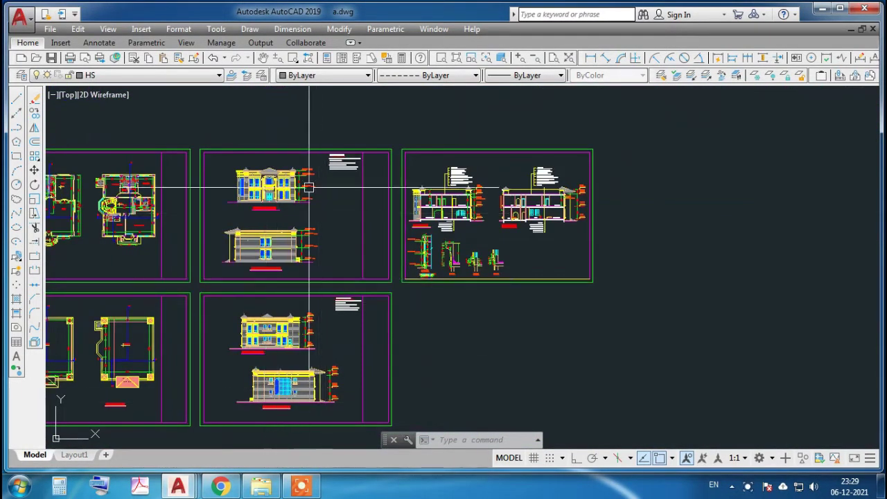
scroll(429, 201, "up", 4)
scroll(263, 222, "up", 3)
scroll(287, 235, "down", 3)
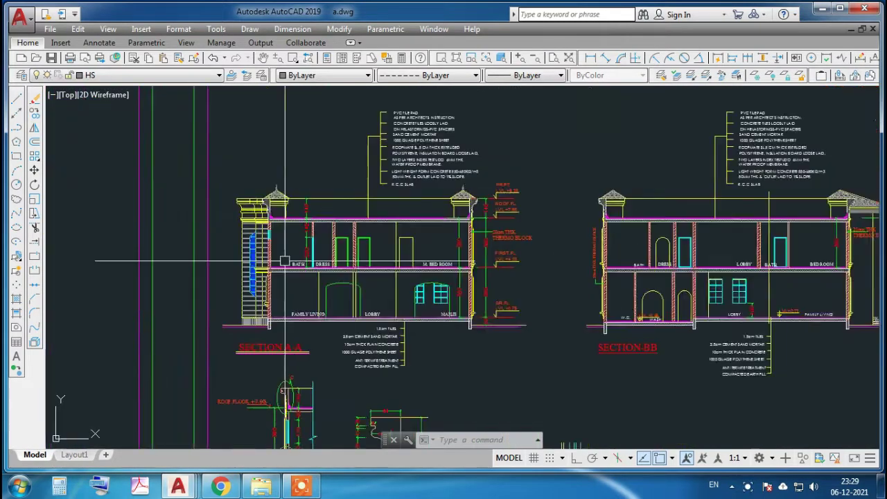
scroll(738, 222, "down", 4)
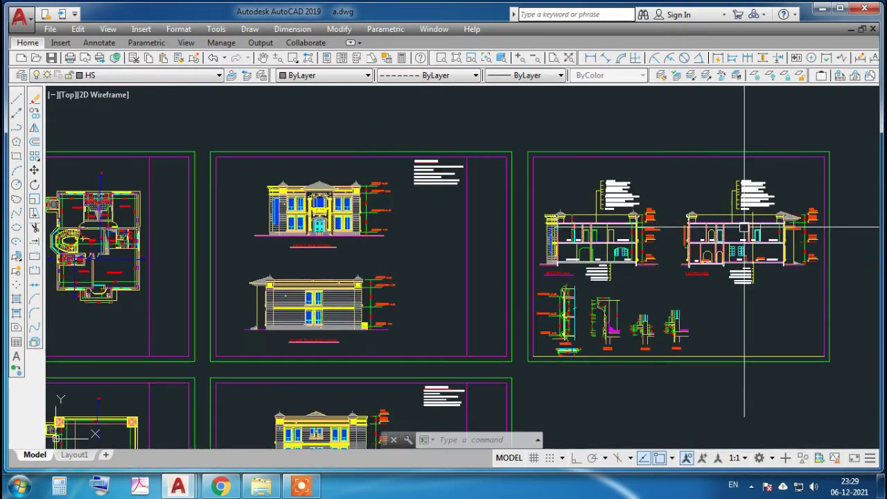
scroll(745, 227, "down", 2)
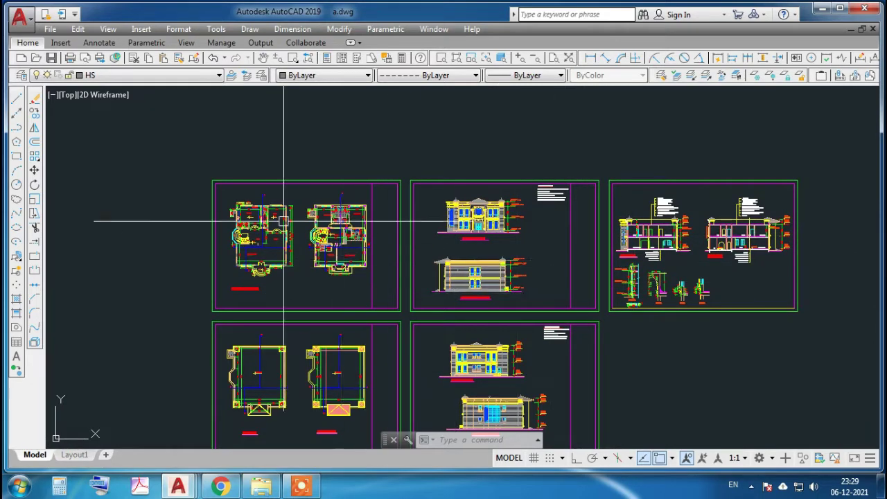
scroll(283, 167, "up", 3)
scroll(283, 220, "up", 2)
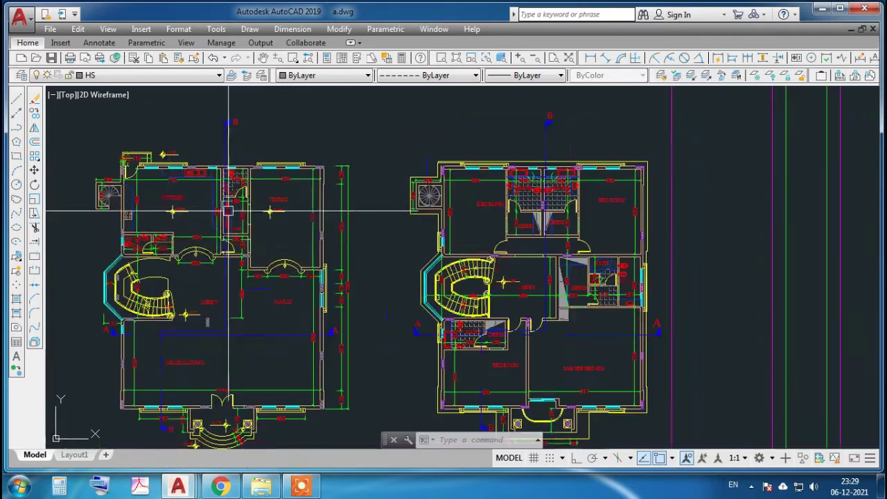
Zoom into the ground-floor lobby and family living area, then onto the +0.75/+0.15 entrance steps.
scroll(305, 231, "up", 2)
scroll(166, 312, "up", 2)
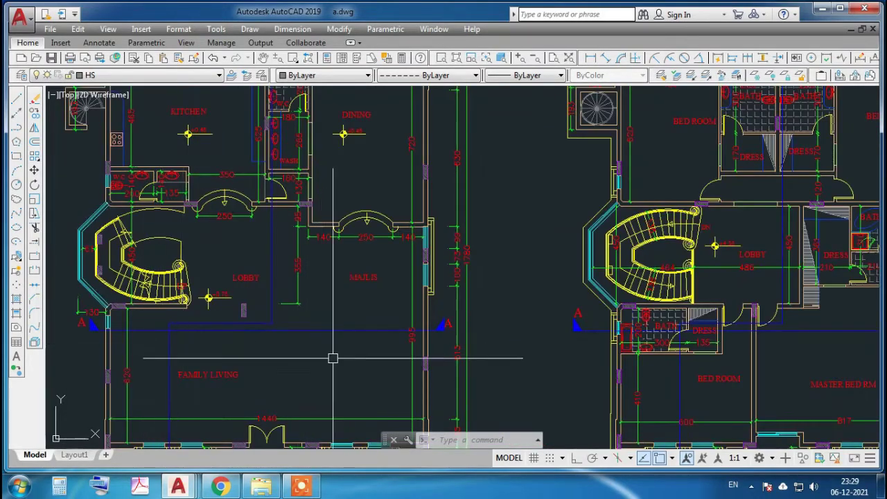
scroll(293, 340, "down", 2)
scroll(290, 294, "down", 2)
scroll(336, 274, "up", 2)
scroll(371, 241, "up", 2)
scroll(396, 228, "up", 2)
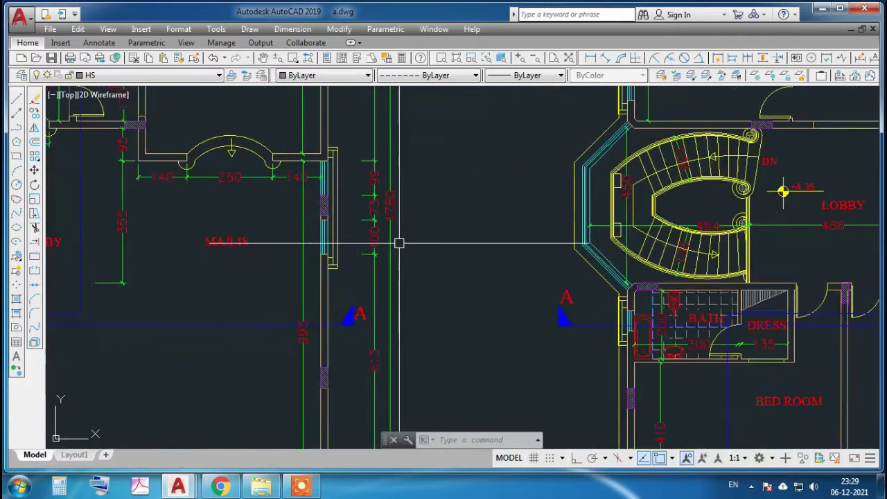
scroll(396, 253, "down", 3)
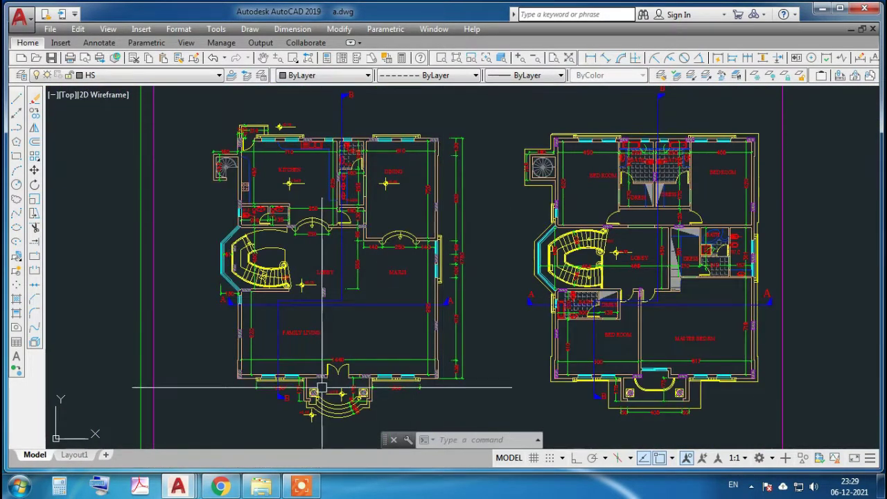
scroll(321, 339, "up", 3)
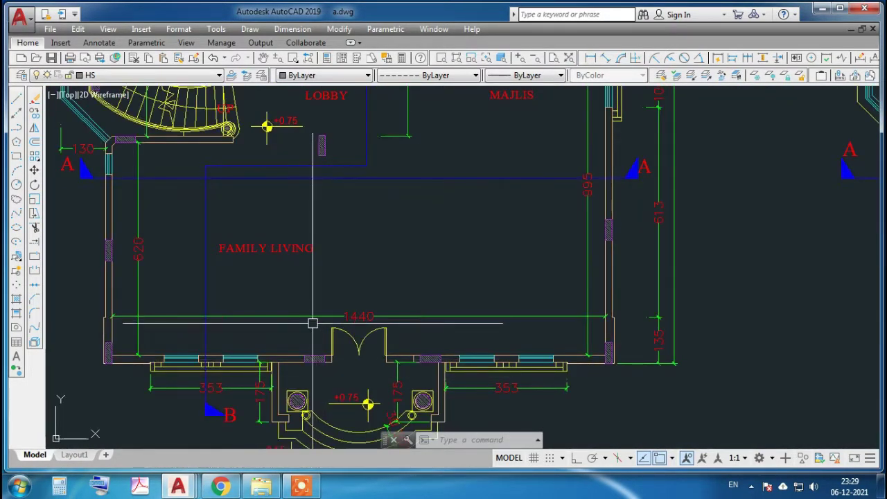
scroll(63, 303, "up", 2)
scroll(99, 305, "down", 2)
scroll(504, 392, "down", 2)
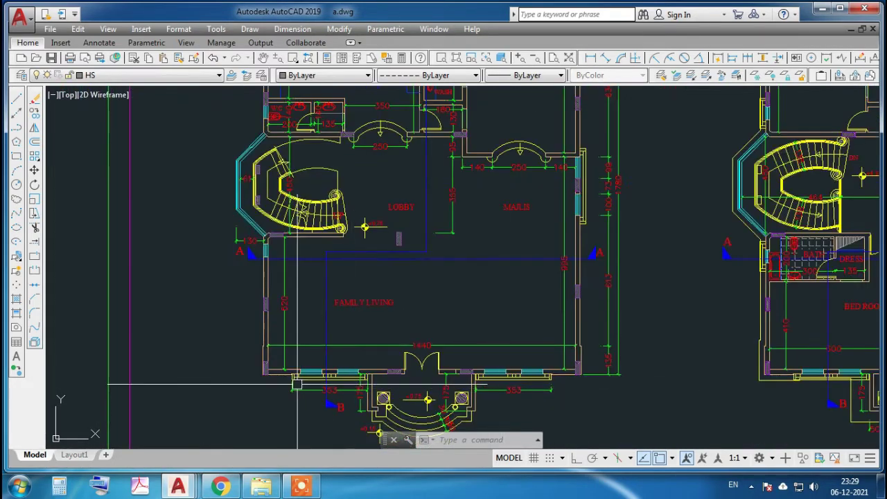
Zoom in and out around the entrance steps to read their dimensions.
scroll(389, 416, "up", 3)
scroll(387, 319, "up", 3)
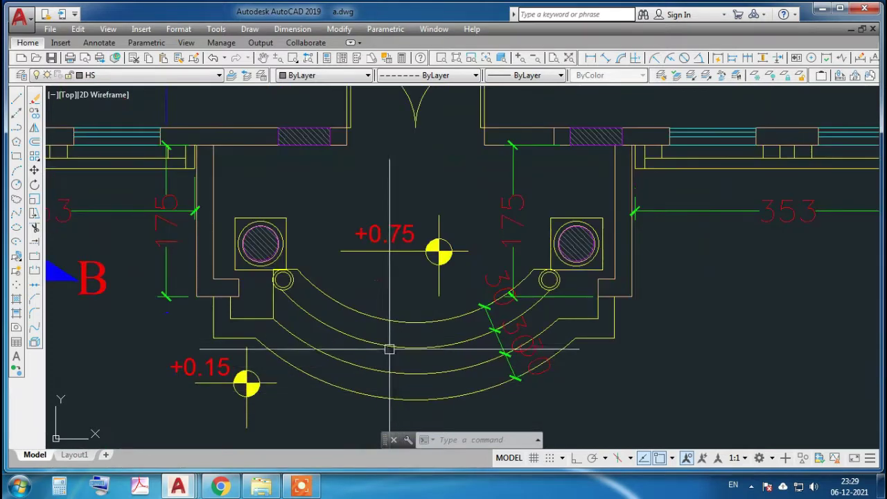
scroll(386, 380, "down", 2)
scroll(401, 301, "up", 2)
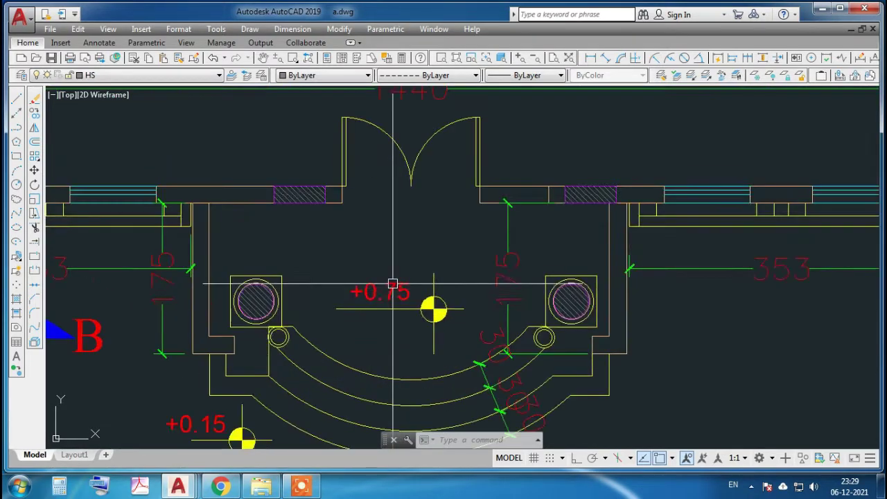
scroll(392, 291, "up", 2)
scroll(406, 346, "down", 2)
scroll(406, 346, "down", 2)
scroll(407, 346, "down", 1)
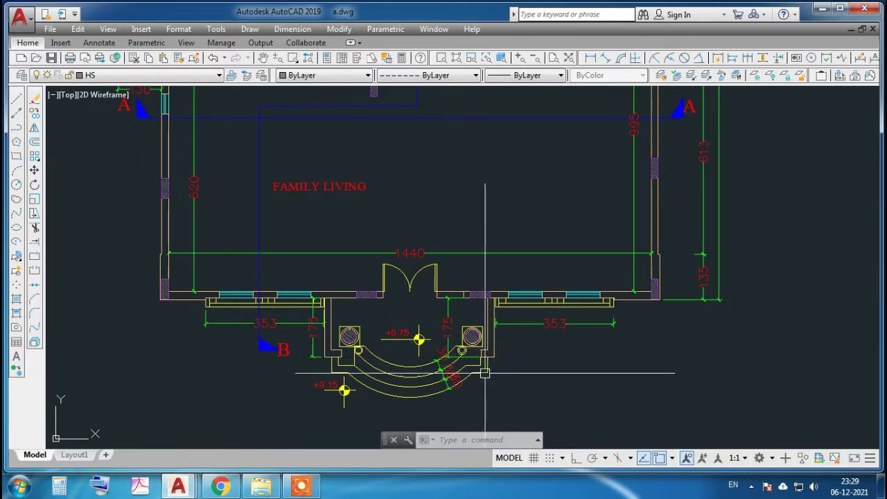
scroll(485, 367, "up", 2)
scroll(436, 388, "up", 2)
scroll(421, 367, "up", 4)
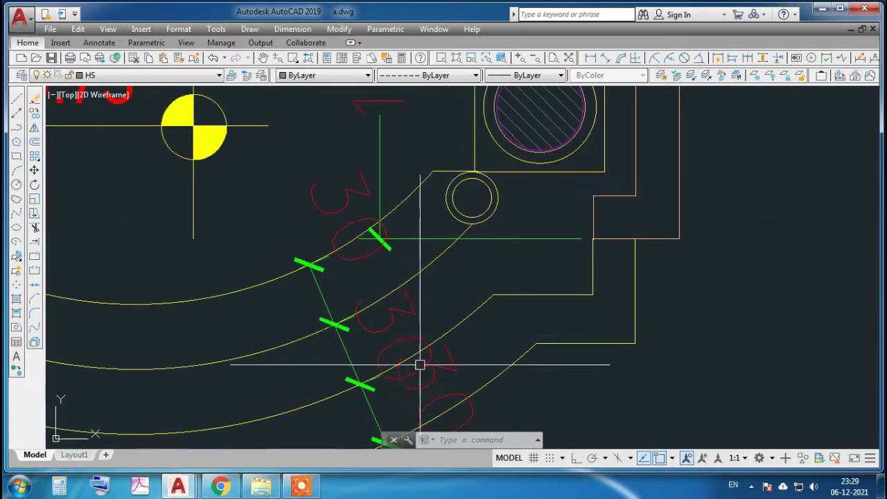
scroll(404, 325, "down", 4)
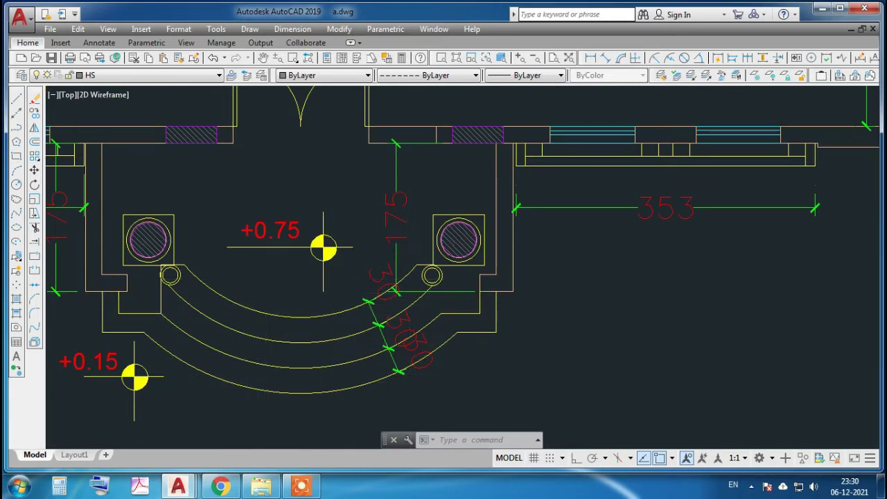
scroll(268, 238, "up", 2)
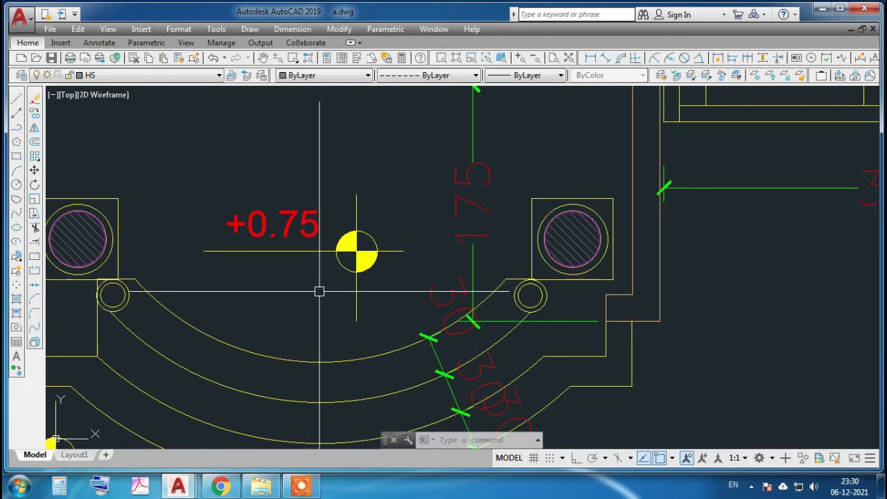
Zoom back out to the Family Living, Lobby and Majlis area.
scroll(343, 326, "down", 4)
scroll(350, 333, "down", 2)
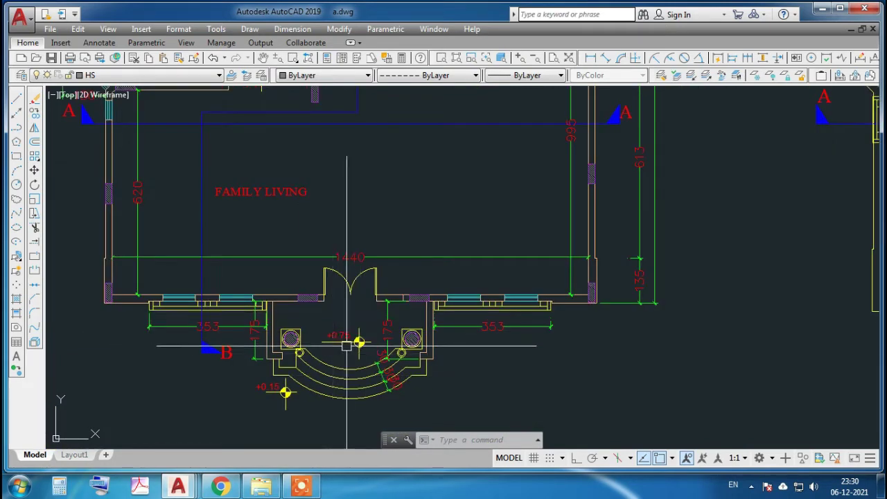
scroll(346, 346, "down", 2)
scroll(291, 232, "up", 2)
scroll(376, 386, "up", 2)
scroll(331, 199, "down", 2)
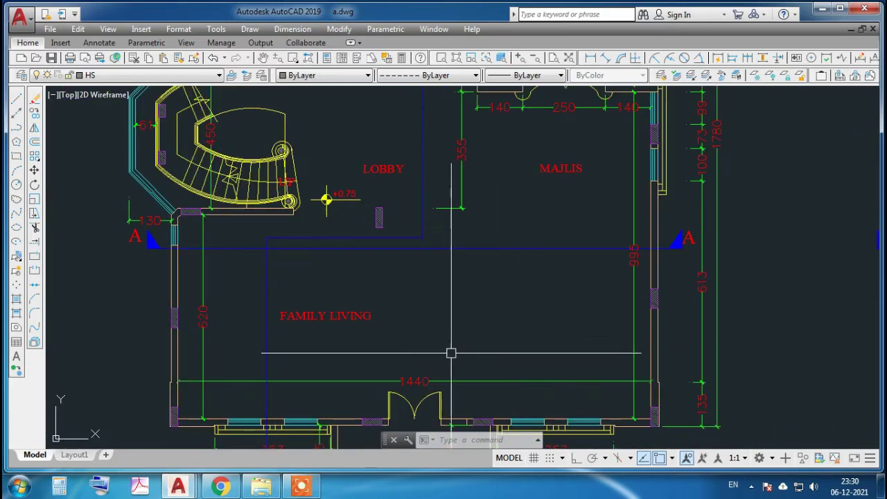
Zoom over Family Living, Lobby and Majlis, ending with Kitchen, Dining and Wash in view.
scroll(419, 350, "down", 1)
scroll(424, 347, "up", 1)
scroll(431, 343, "down", 1)
scroll(471, 299, "up", 1)
scroll(439, 253, "down", 1)
scroll(509, 347, "up", 3)
scroll(516, 237, "down", 3)
scroll(388, 337, "up", 3)
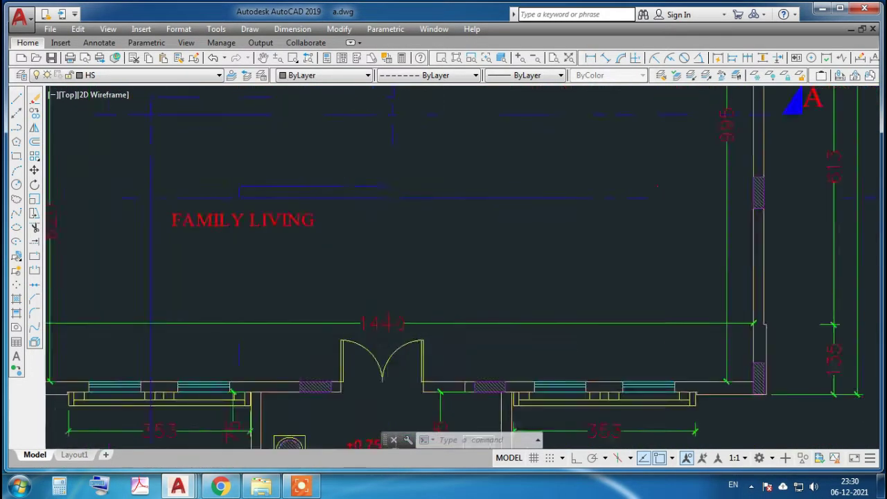
scroll(472, 346, "down", 3)
scroll(443, 358, "down", 1)
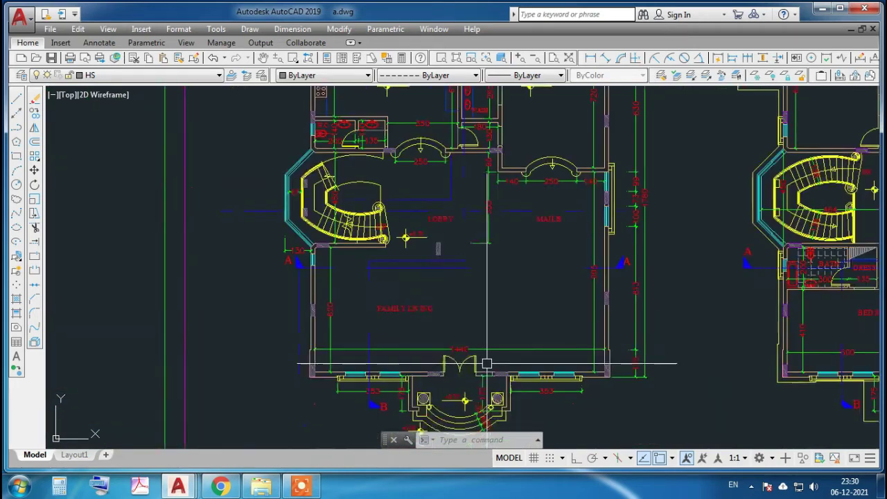
scroll(381, 343, "up", 3)
scroll(382, 344, "down", 2)
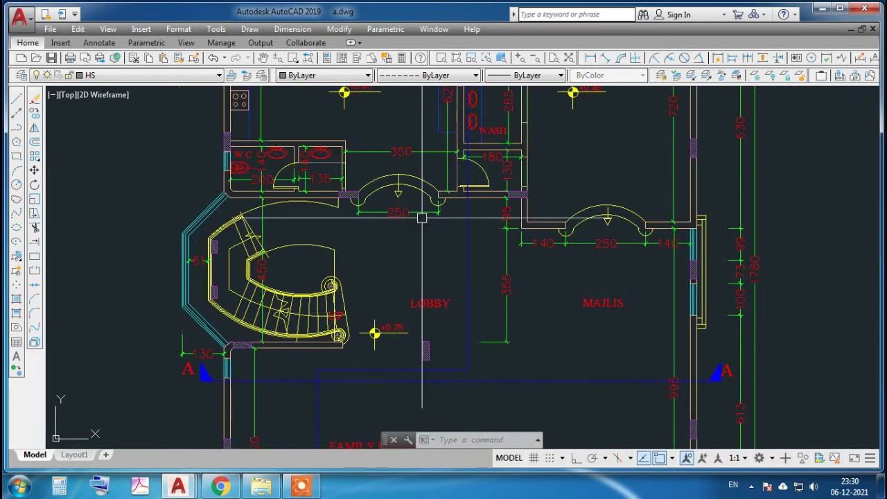
scroll(402, 330, "up", 2)
scroll(539, 317, "down", 3)
scroll(556, 267, "up", 2)
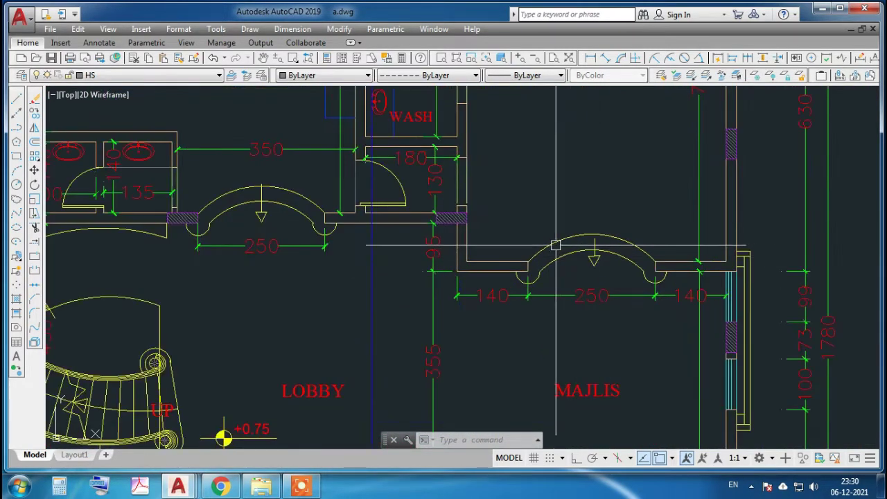
scroll(487, 354, "down", 4)
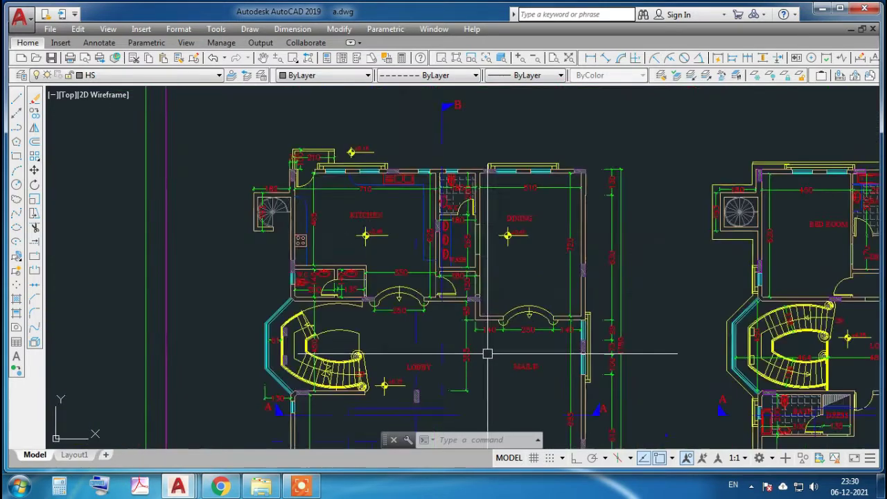
Zoom into the kitchen, spiral stair, W.C., wash and dining details.
scroll(558, 248, "up", 2)
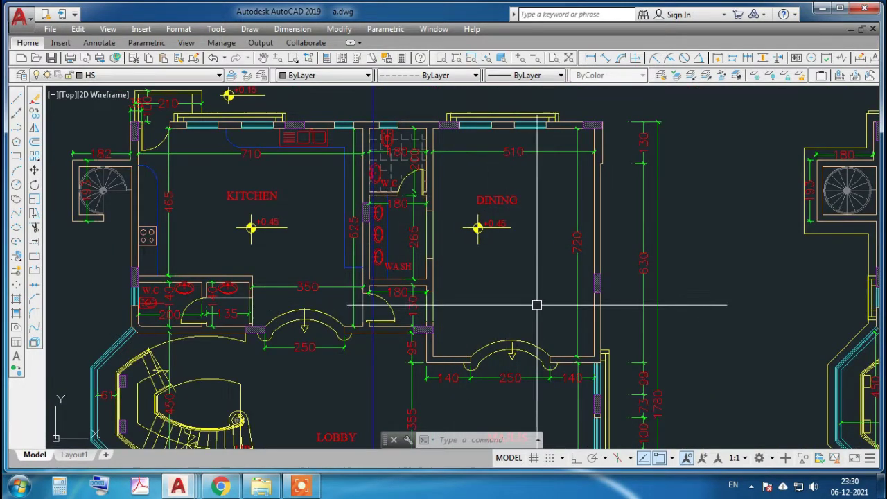
scroll(527, 151, "up", 2)
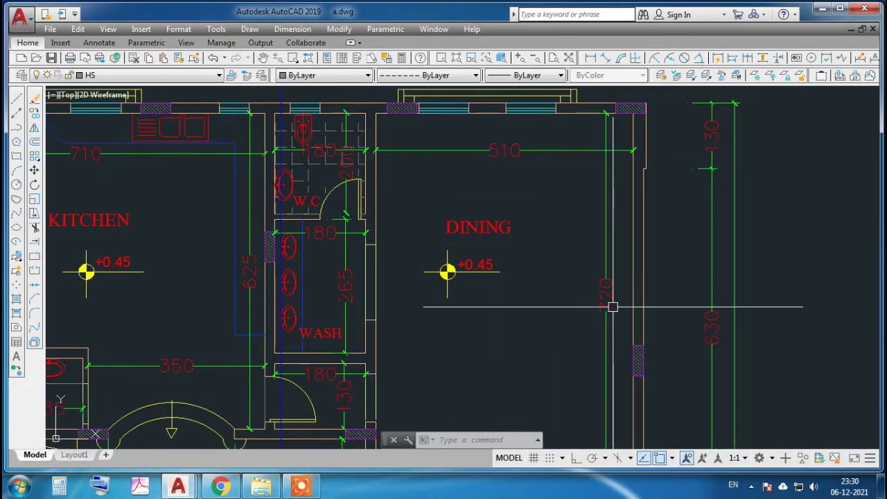
scroll(591, 245, "down", 2)
scroll(431, 348, "up", 2)
scroll(450, 340, "down", 2)
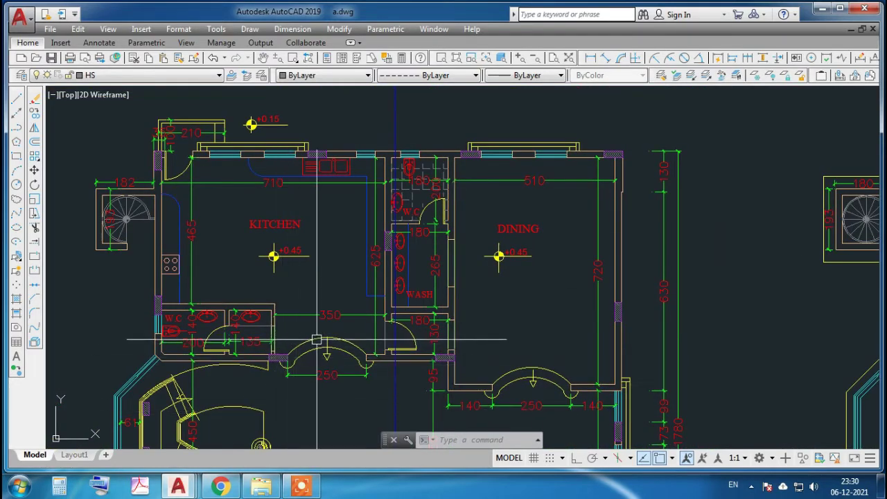
scroll(282, 243, "up", 4)
scroll(301, 197, "down", 2)
scroll(323, 199, "down", 2)
scroll(326, 215, "down", 2)
scroll(255, 153, "up", 2)
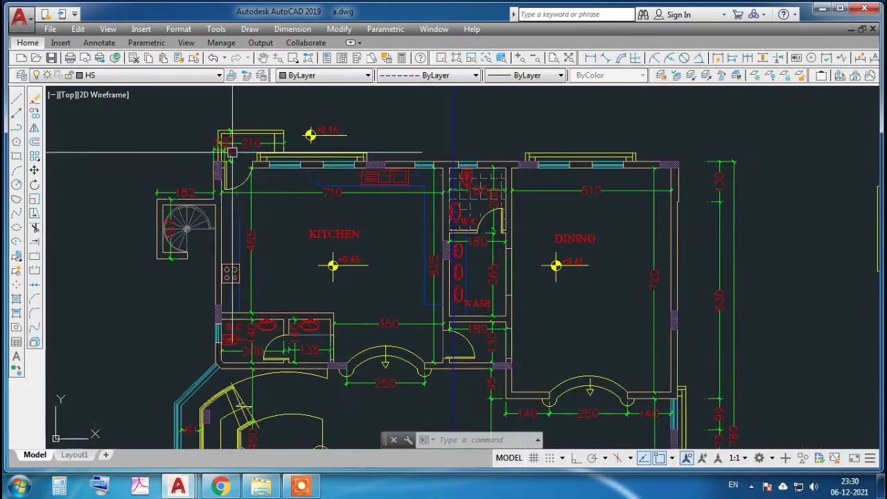
scroll(242, 163, "up", 2)
scroll(305, 145, "down", 2)
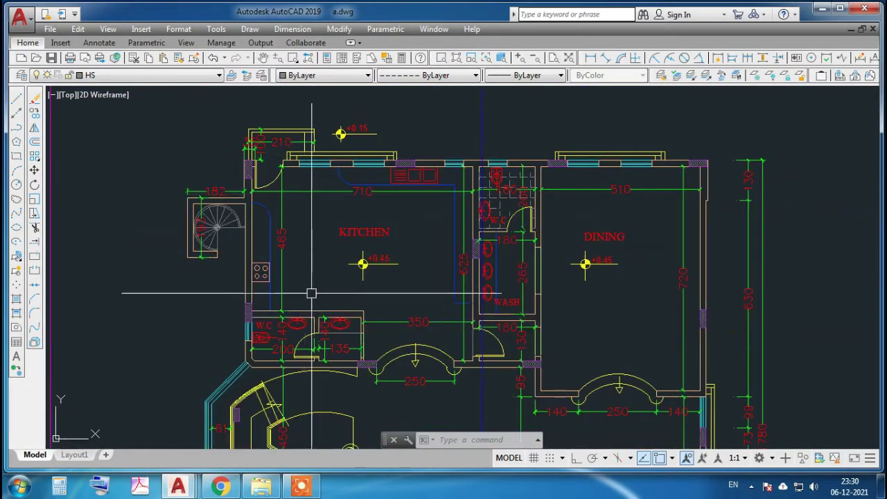
scroll(317, 291, "down", 3)
scroll(342, 319, "up", 4)
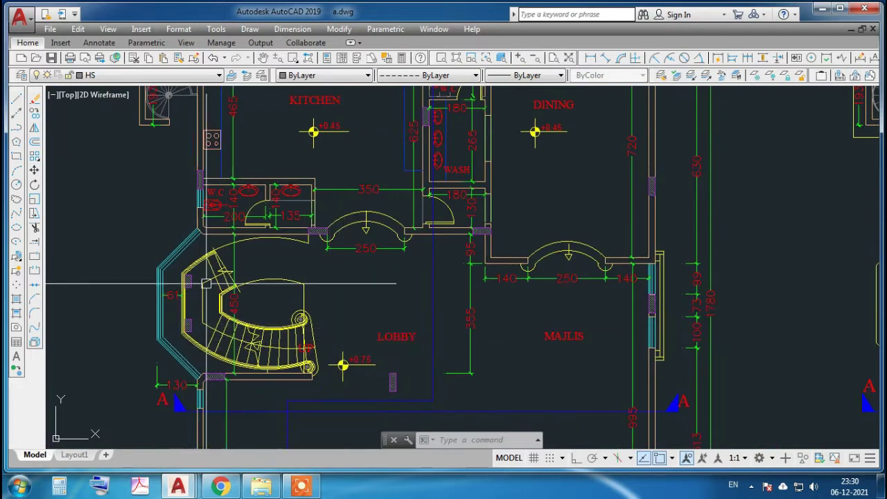
scroll(205, 287, "down", 2)
scroll(208, 188, "up", 3)
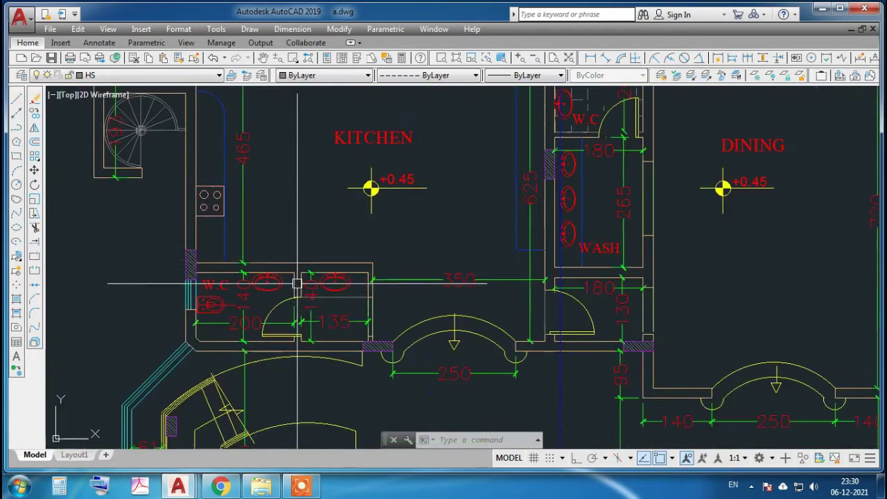
scroll(298, 283, "up", 2)
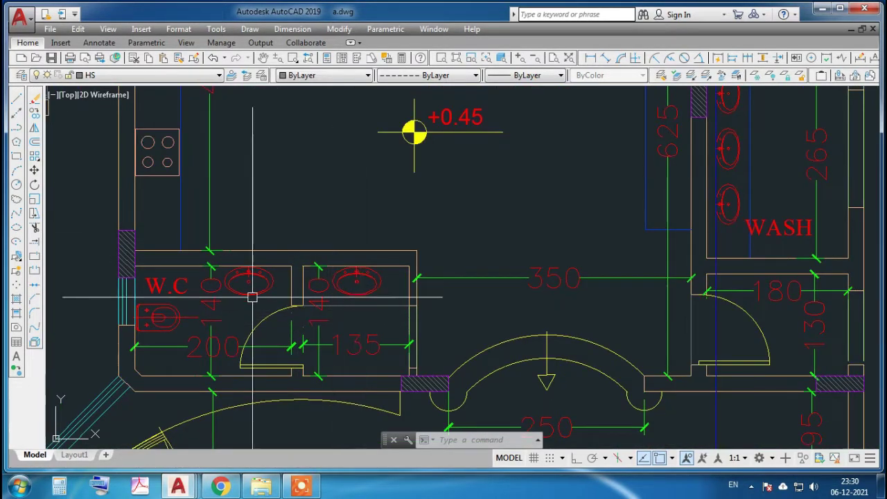
Zoom out until both floor plans are visible side by side.
scroll(180, 317, "down", 2)
scroll(333, 302, "down", 3)
scroll(411, 258, "up", 1)
scroll(429, 208, "up", 2)
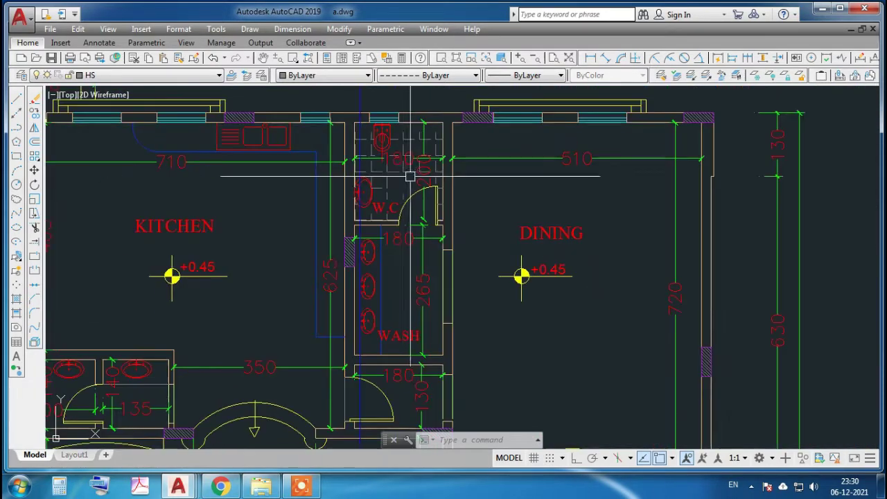
scroll(435, 189, "down", 3)
scroll(353, 211, "down", 2)
scroll(218, 240, "up", 5)
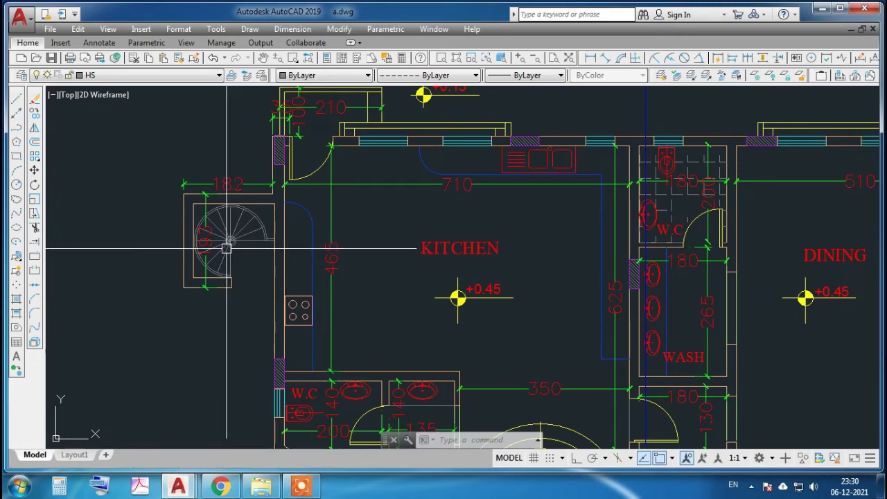
Zoom in on the MASTER BED RM on the floor plan, then back out.
scroll(217, 236, "down", 3)
scroll(215, 226, "down", 2)
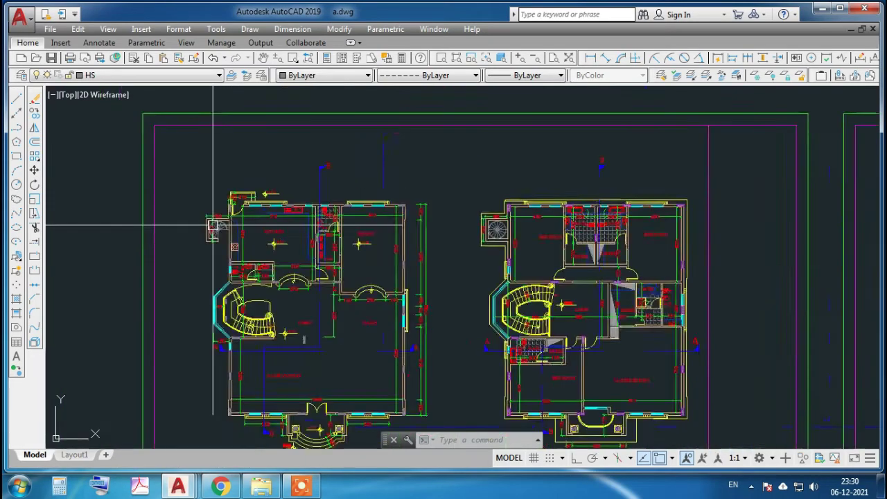
scroll(222, 208, "up", 3)
scroll(263, 174, "down", 3)
scroll(226, 331, "up", 3)
scroll(135, 314, "up", 2)
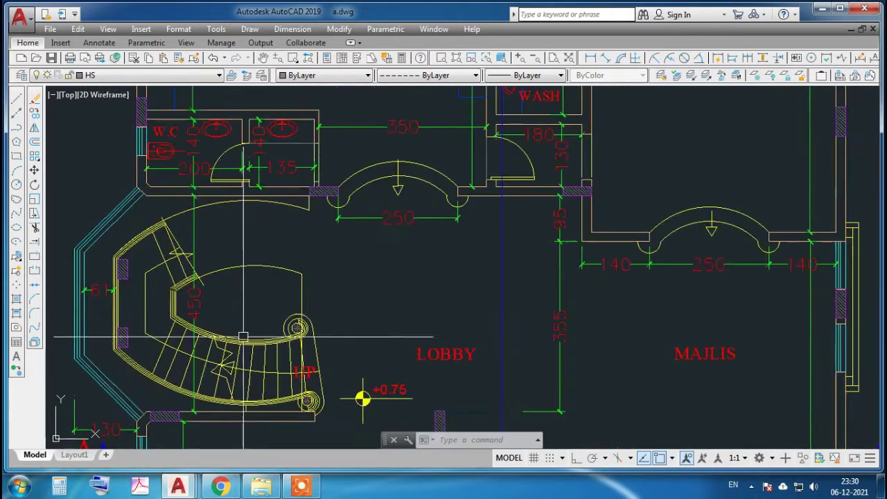
scroll(117, 290, "down", 2)
scroll(116, 291, "down", 1)
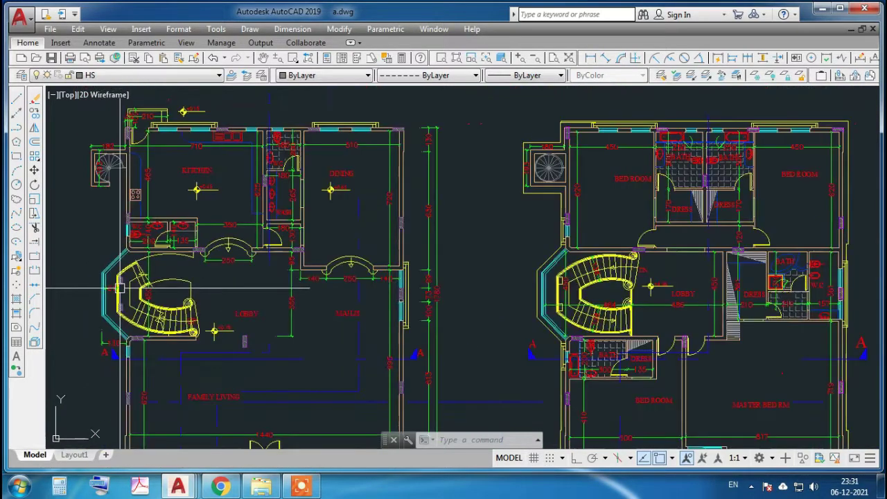
scroll(681, 325, "up", 3)
scroll(676, 322, "up", 2)
scroll(640, 319, "up", 4)
Zoom in around the +4.35 lobby, dress room, bath and W.C.
scroll(284, 278, "down", 4)
scroll(266, 211, "down", 2)
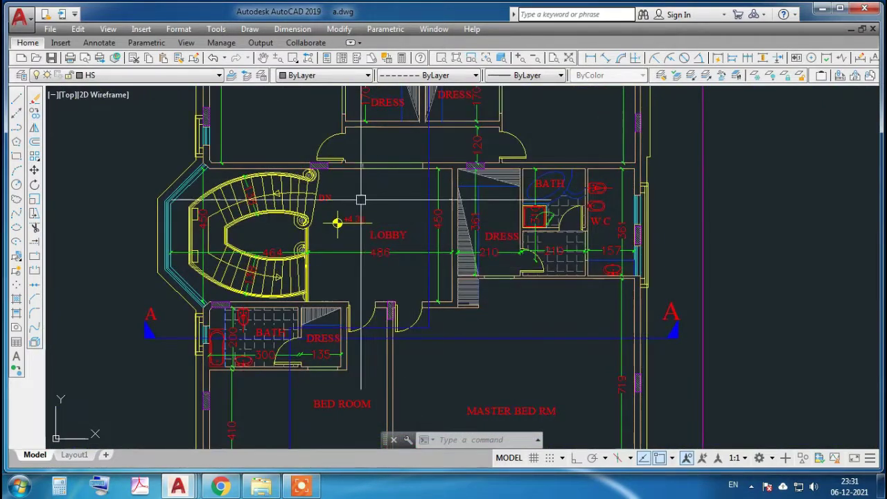
scroll(360, 216, "down", 2)
scroll(367, 240, "up", 2)
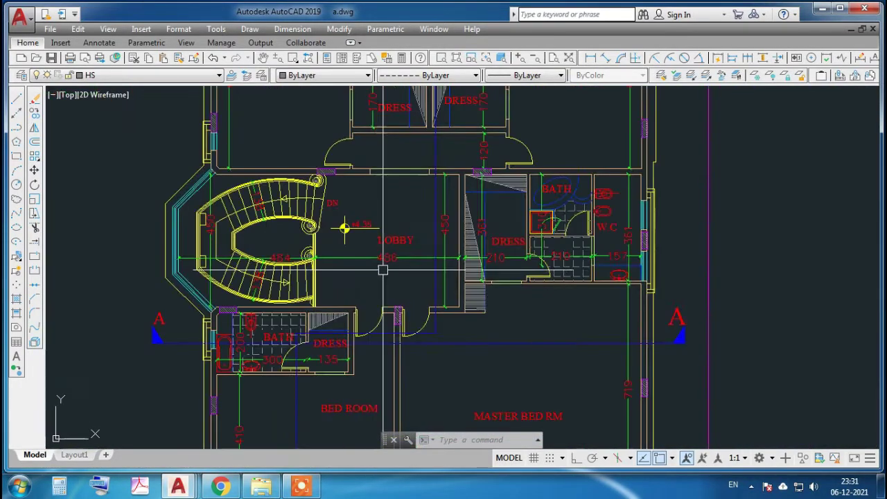
scroll(383, 270, "up", 3)
scroll(391, 266, "down", 2)
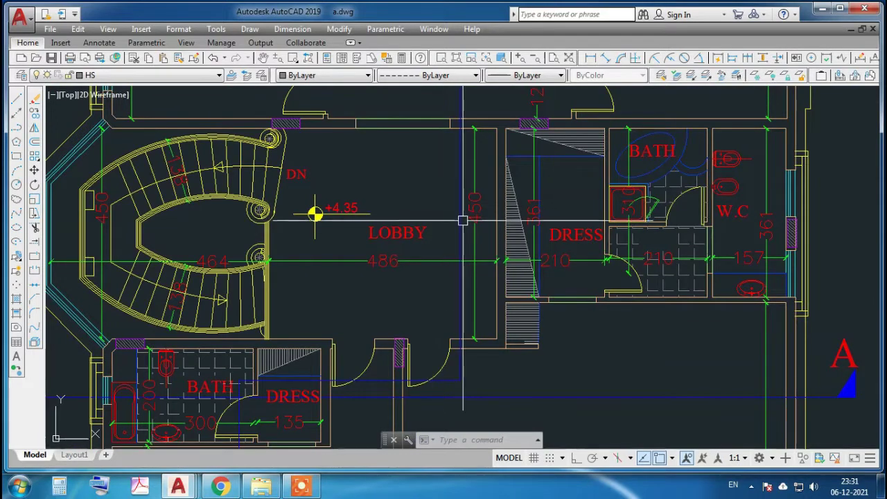
scroll(463, 217, "down", 2)
scroll(390, 197, "up", 3)
scroll(376, 293, "down", 3)
scroll(395, 356, "up", 3)
scroll(395, 378, "down", 1)
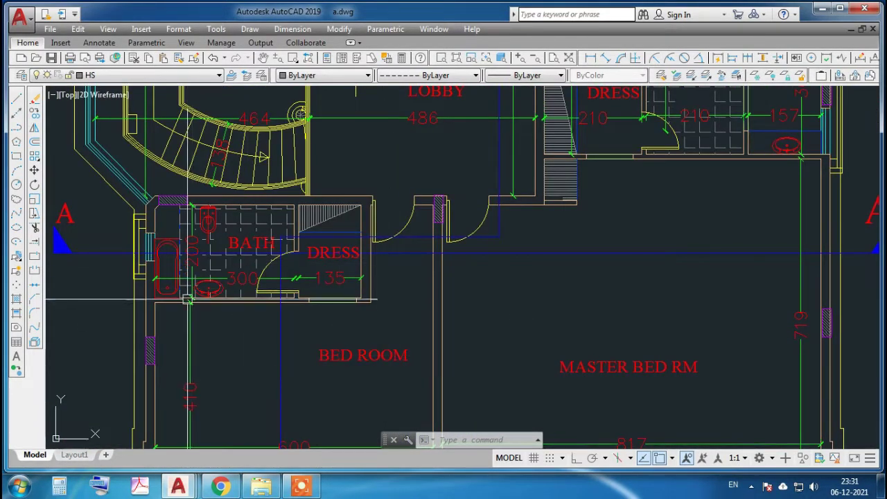
scroll(293, 173, "down", 2)
scroll(220, 278, "up", 4)
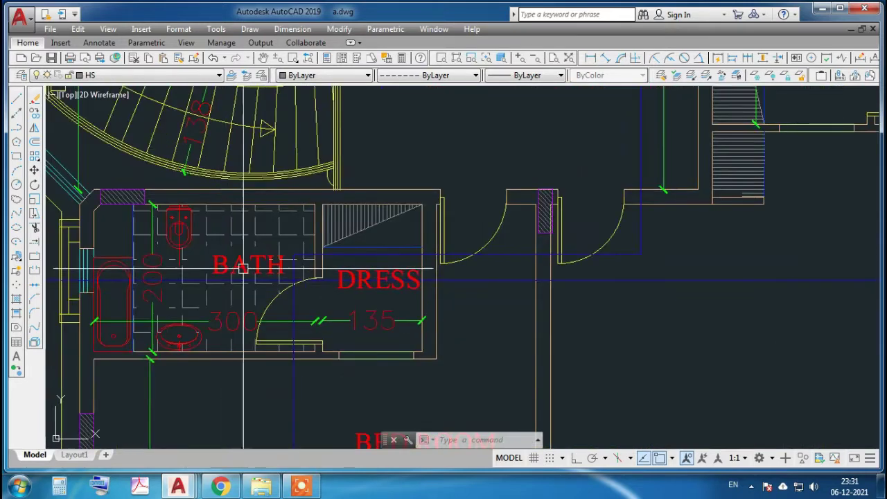
scroll(369, 269, "down", 3)
scroll(346, 364, "up", 2)
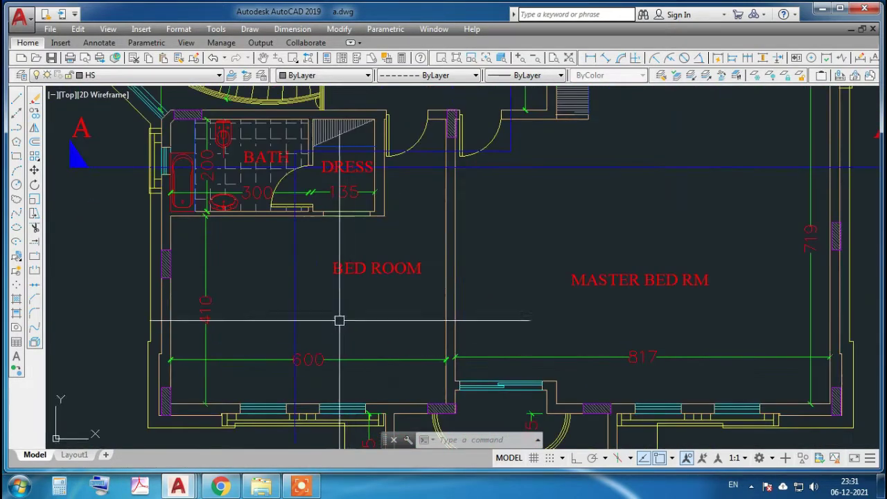
scroll(326, 340, "down", 1)
scroll(317, 350, "up", 2)
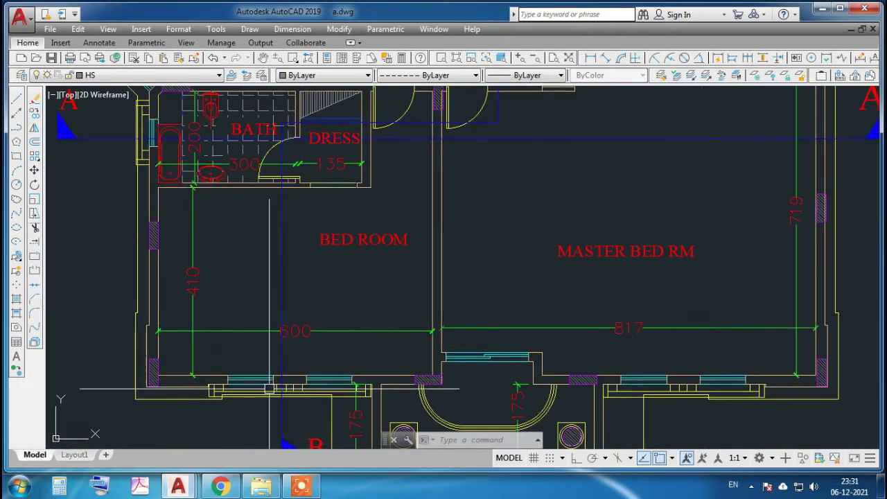
scroll(242, 345, "down", 2)
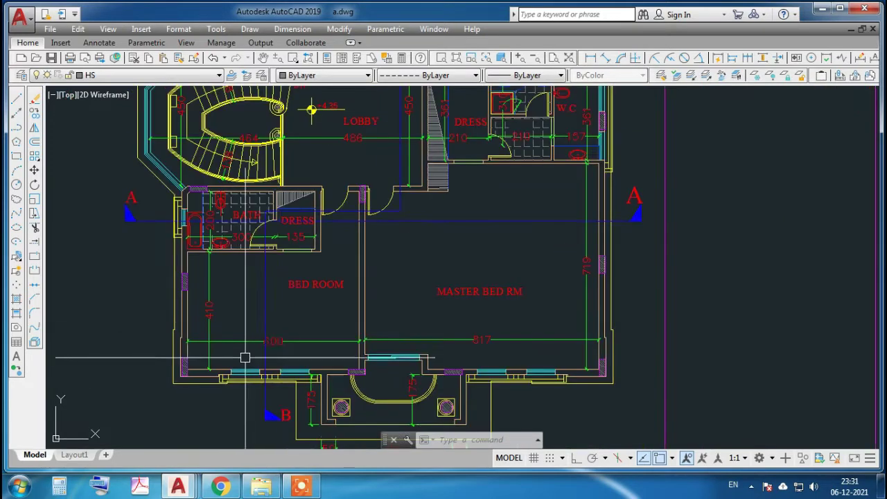
scroll(493, 264, "up", 3)
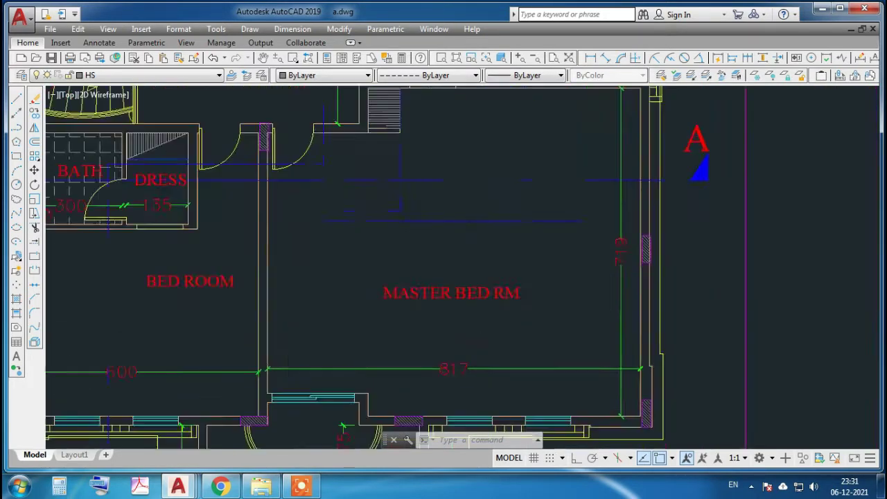
scroll(515, 297, "up", 3)
scroll(511, 297, "down", 2)
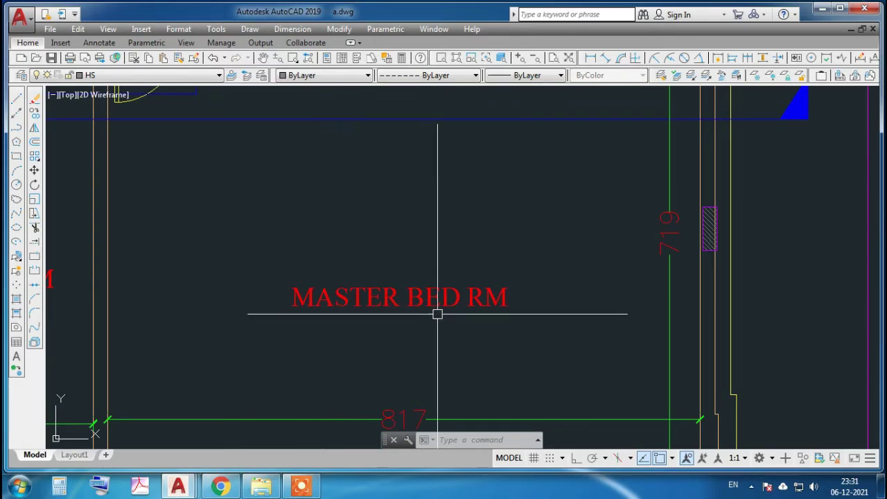
scroll(414, 323, "down", 4)
scroll(494, 326, "up", 2)
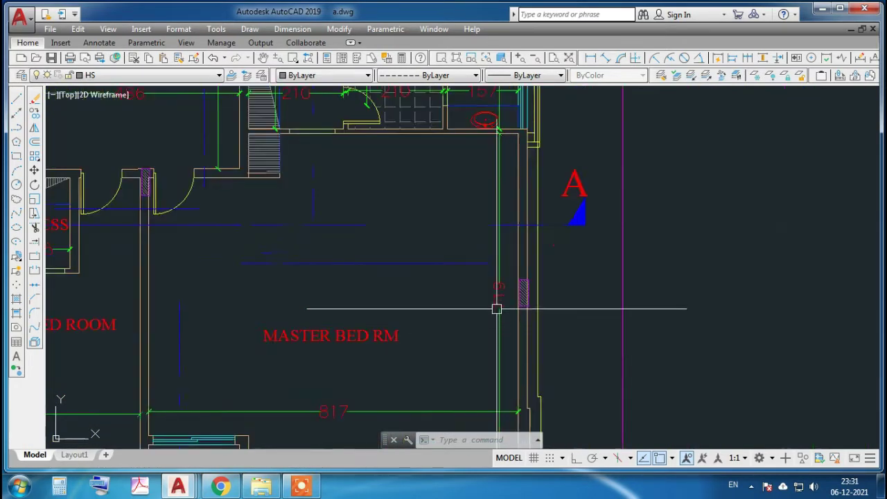
scroll(490, 344, "down", 2)
Zoom across the upper bedrooms, baths and dress rooms.
scroll(457, 291, "down", 2)
scroll(430, 291, "up", 4)
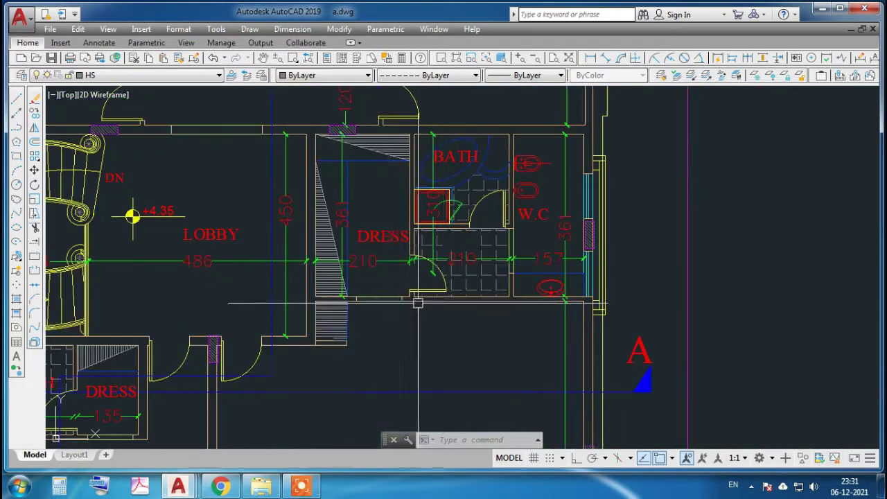
scroll(453, 217, "down", 2)
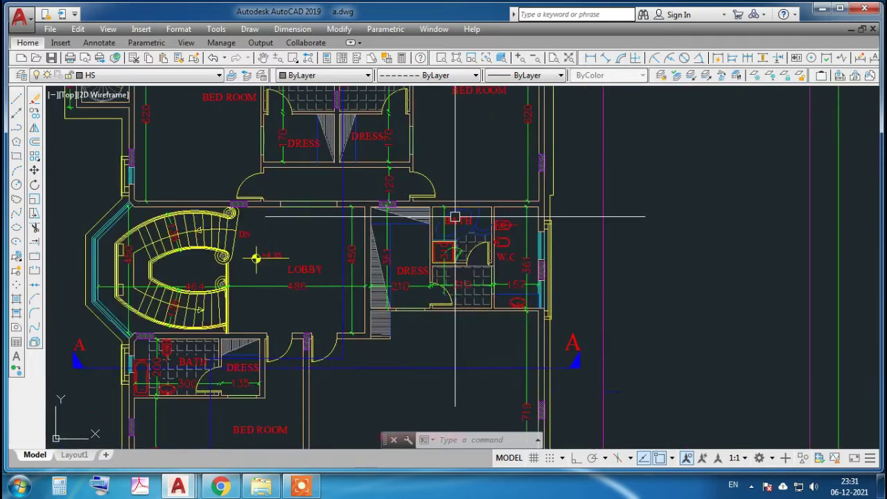
scroll(513, 258, "up", 2)
scroll(461, 247, "up", 2)
scroll(446, 388, "down", 3)
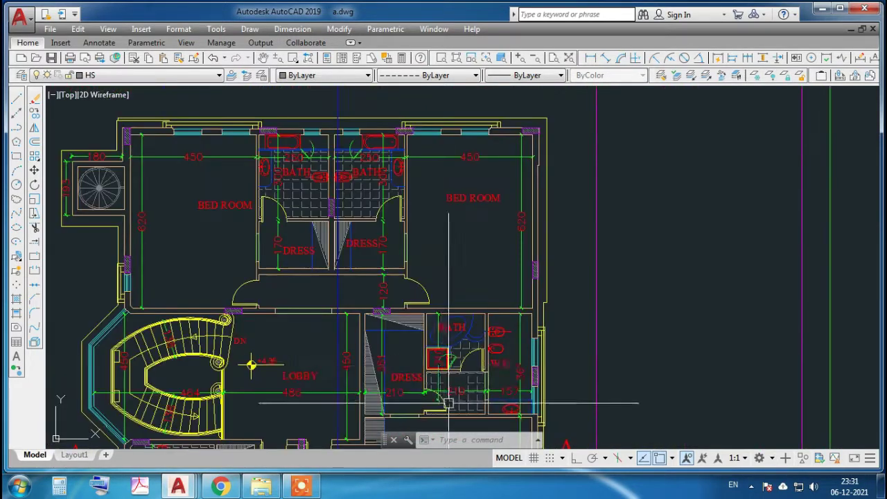
scroll(430, 339, "up", 2)
scroll(377, 274, "up", 2)
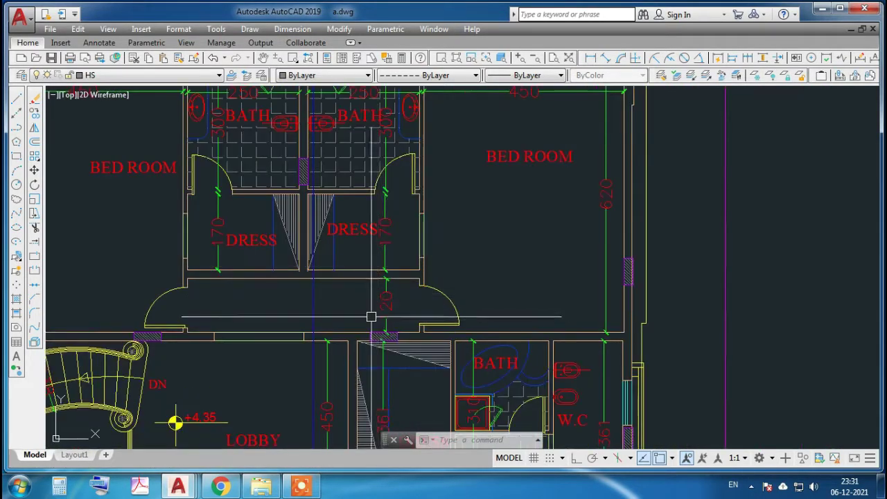
Zoom out to show the whole first floor plan beside the front elevation.
scroll(443, 284, "down", 3)
scroll(505, 213, "up", 3)
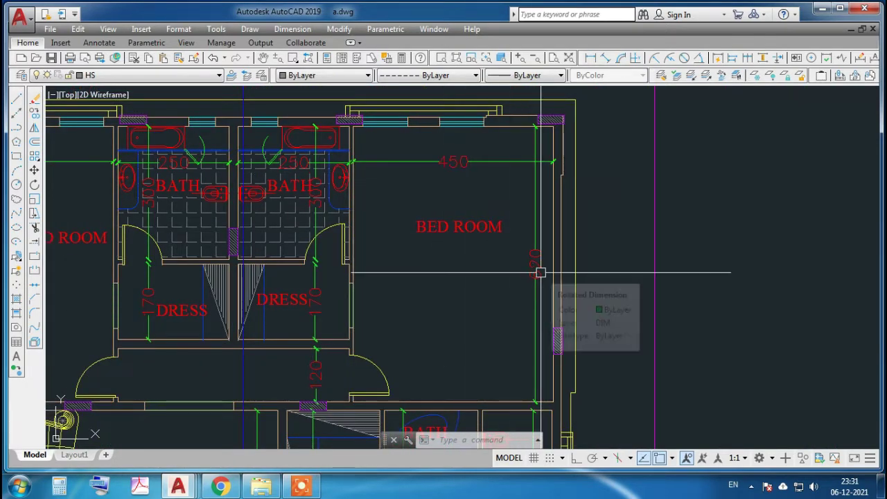
scroll(539, 271, "down", 3)
scroll(424, 280, "up", 1)
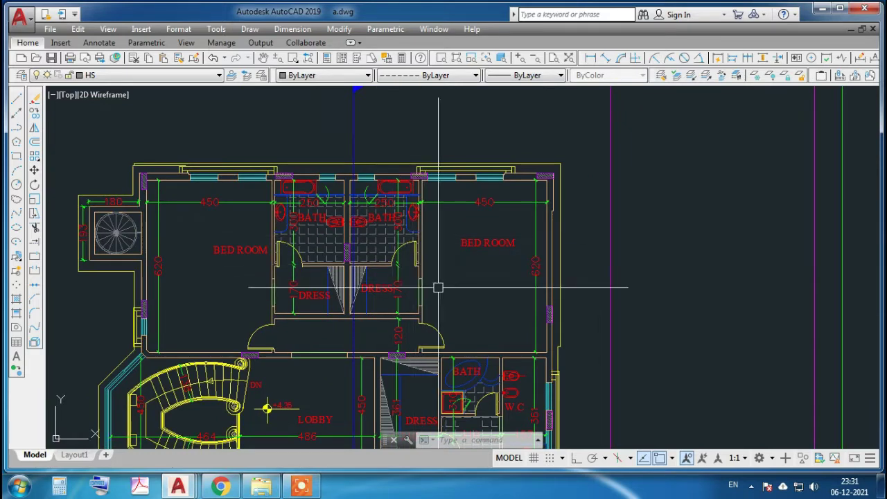
scroll(262, 216, "down", 4)
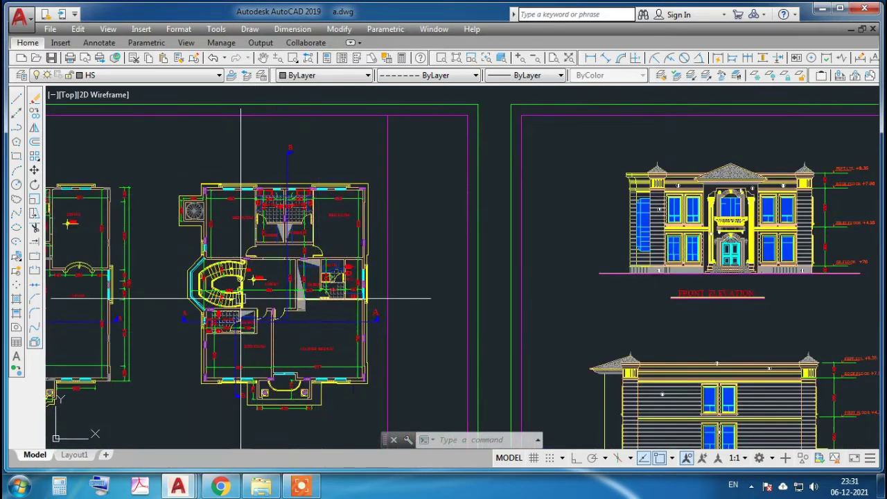
Zoom in on the front elevation's balcony, main entrance door and steps.
scroll(242, 295, "up", 2)
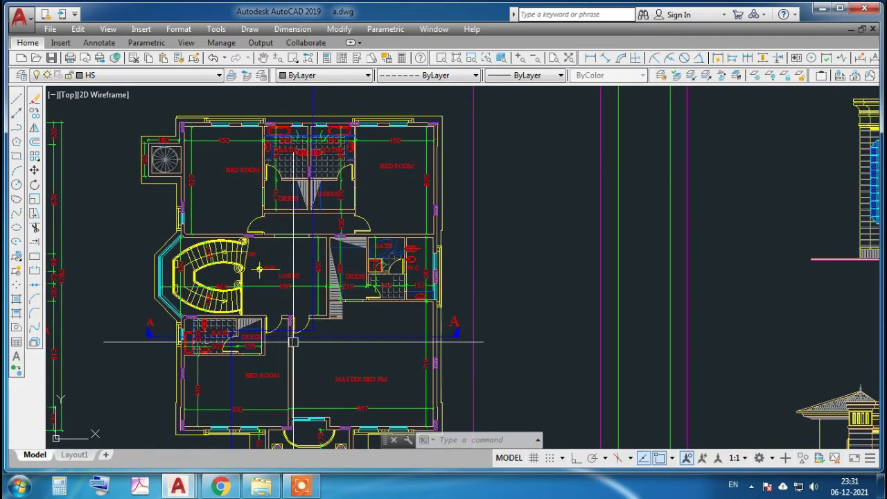
scroll(255, 293, "down", 3)
scroll(337, 248, "down", 1)
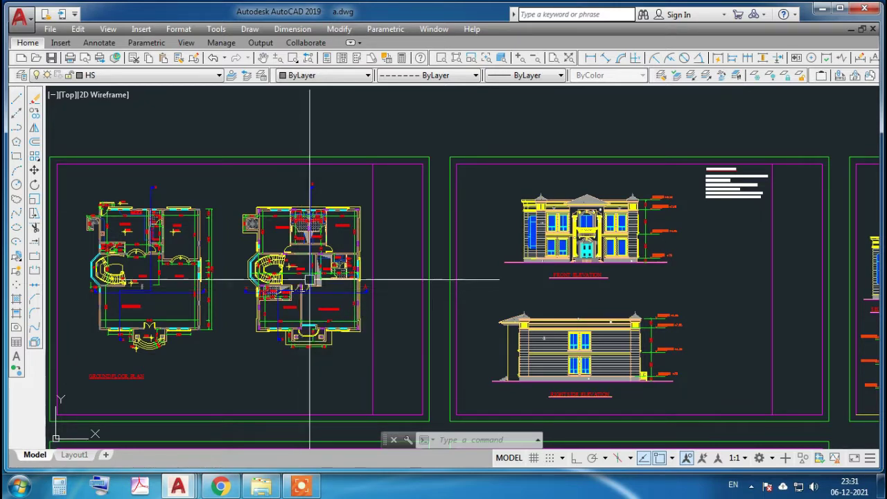
scroll(597, 236, "up", 5)
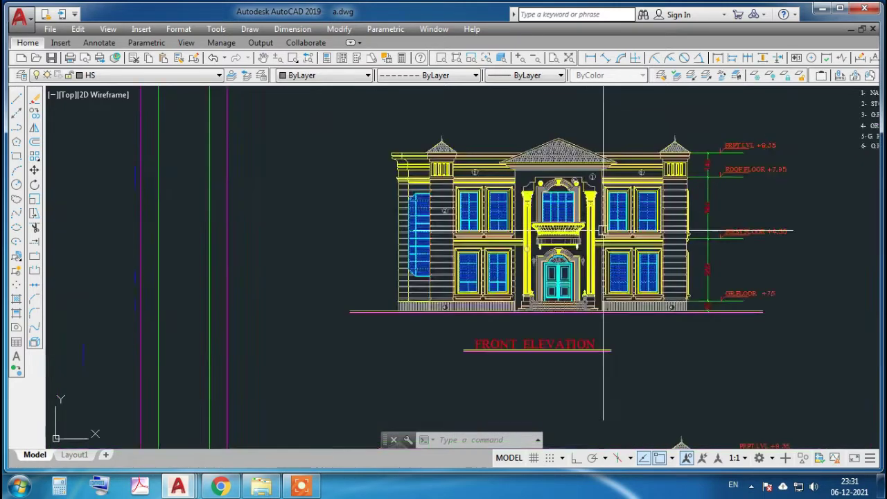
scroll(597, 237, "up", 3)
scroll(308, 297, "down", 2)
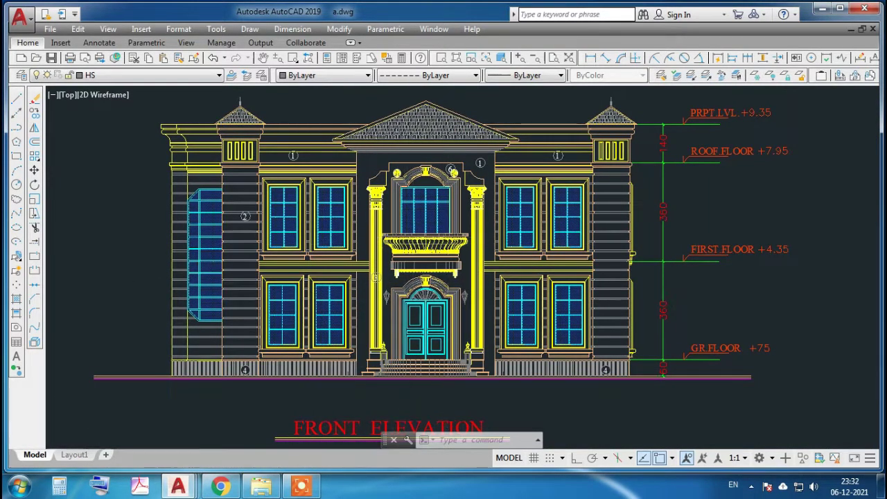
scroll(454, 239, "up", 5)
scroll(457, 244, "up", 1)
scroll(469, 324, "down", 2)
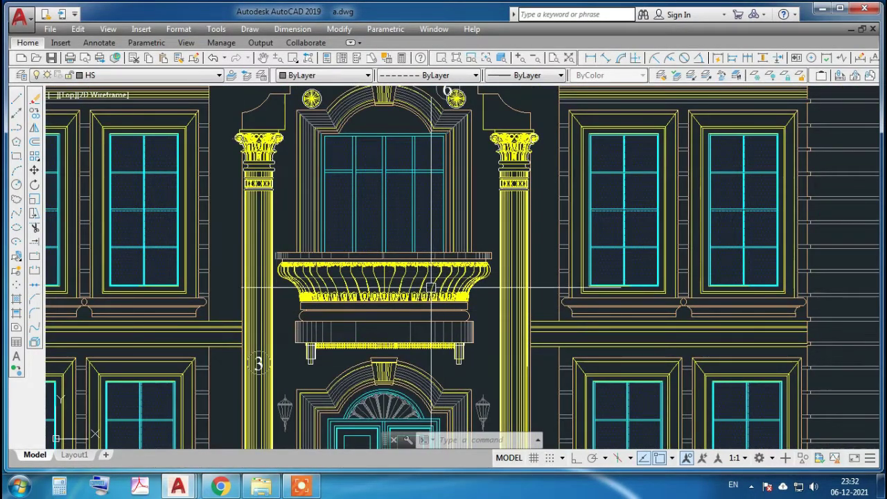
scroll(432, 297, "down", 2)
scroll(432, 300, "down", 2)
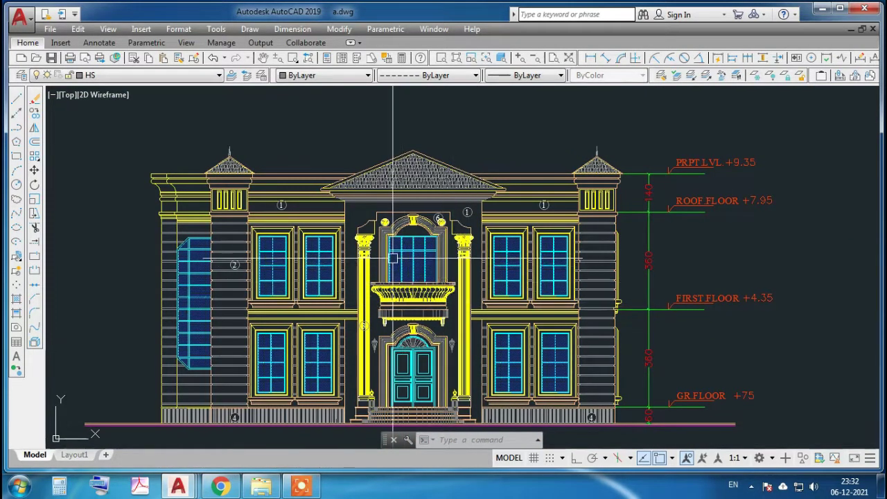
Zoom back out to see every drawing sheet together.
scroll(418, 380, "up", 5)
scroll(416, 381, "up", 3)
scroll(412, 382, "down", 3)
scroll(410, 384, "up", 1)
scroll(406, 399, "up", 2)
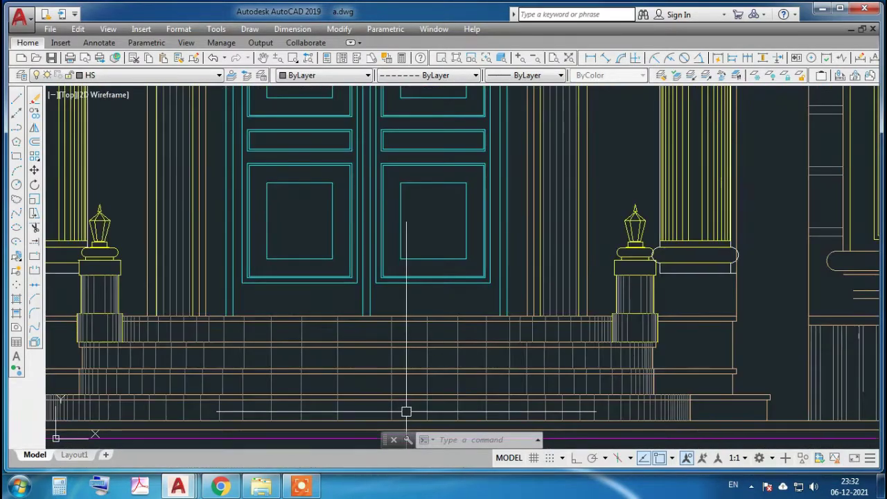
scroll(406, 412, "down", 2)
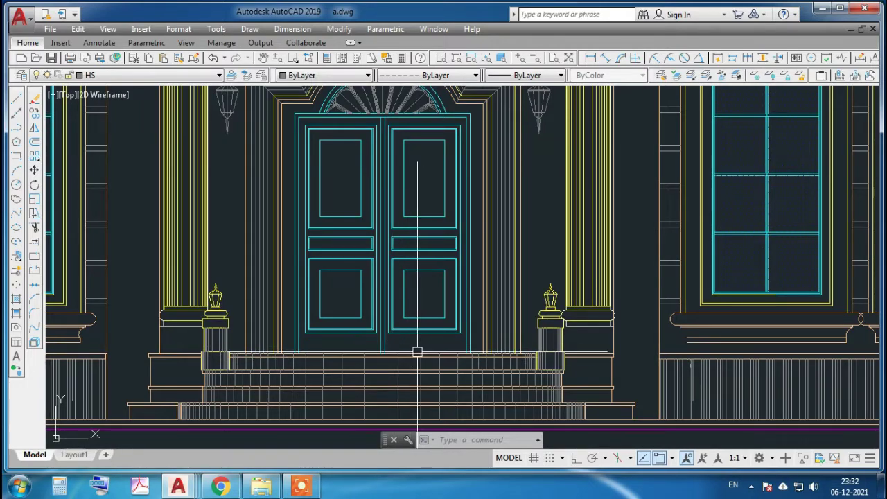
scroll(416, 352, "down", 5)
scroll(391, 356, "down", 5)
Zoom around the sheet layout to locate the front elevation.
scroll(108, 375, "down", 2)
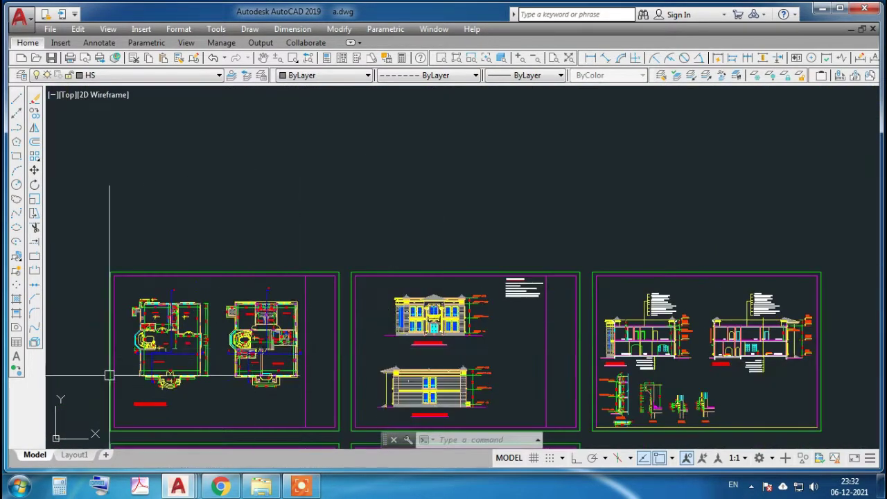
scroll(108, 375, "up", 4)
scroll(268, 376, "down", 3)
scroll(258, 335, "up", 6)
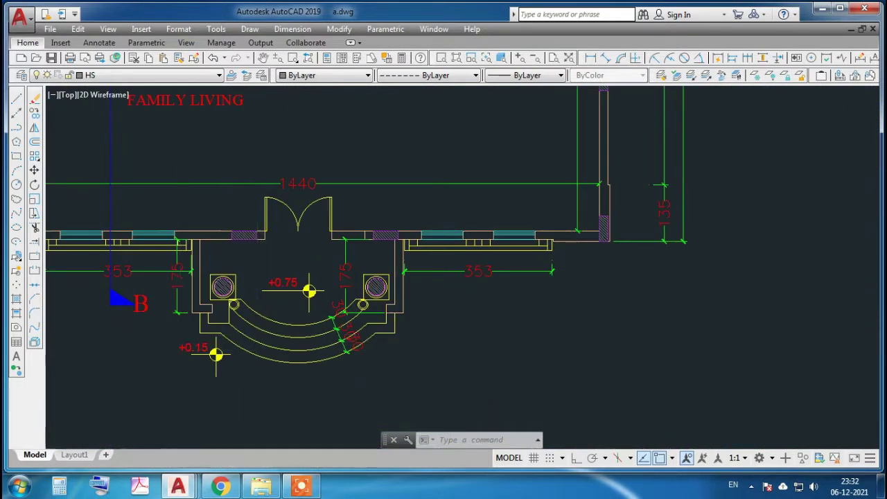
scroll(439, 321, "down", 5)
scroll(624, 291, "up", 3)
scroll(575, 277, "up", 3)
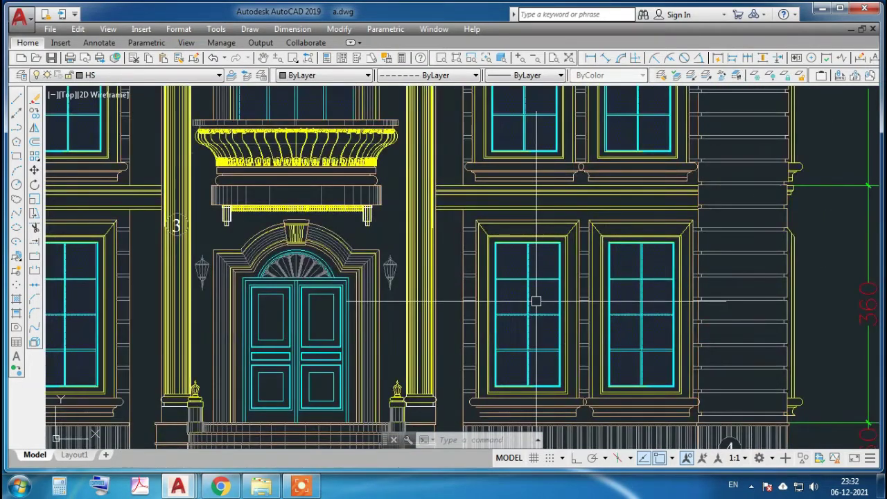
scroll(554, 289, "down", 4)
scroll(596, 298, "down", 3)
scroll(486, 326, "down", 2)
scroll(350, 343, "up", 4)
scroll(350, 344, "up", 3)
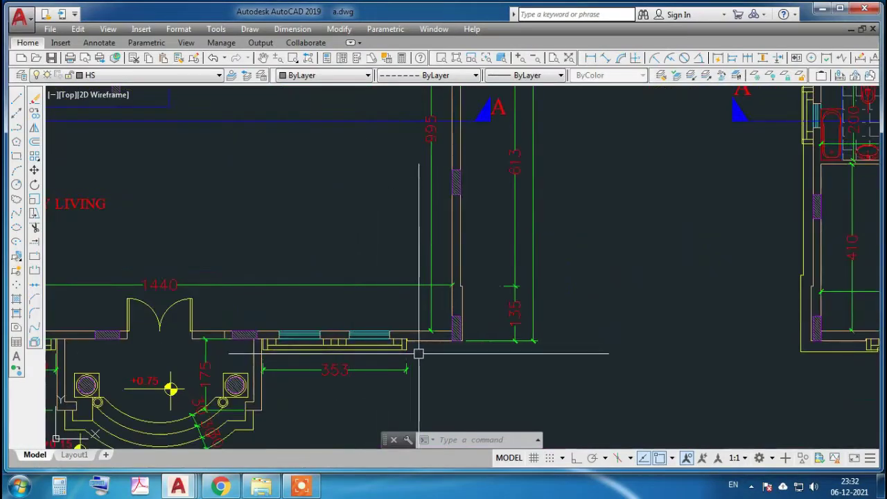
scroll(361, 341, "up", 4)
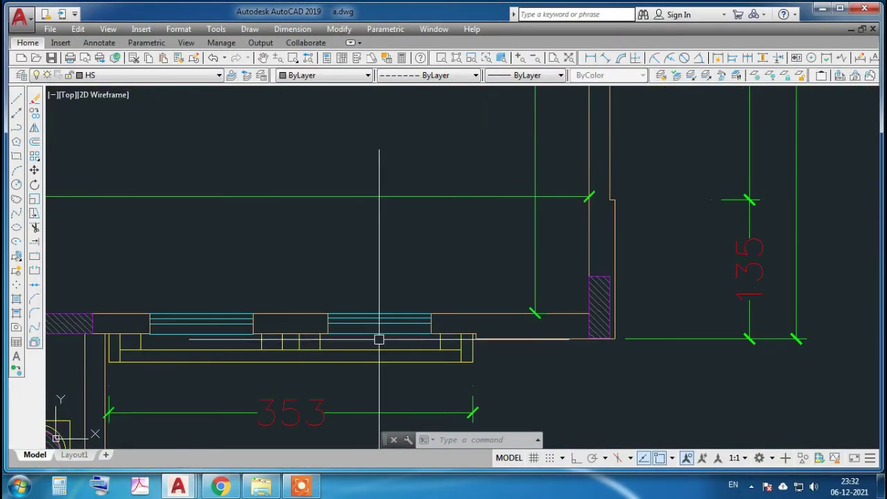
Zoom in on the upper storey's pediment, central balcony and floor-level markers.
scroll(367, 350, "down", 2)
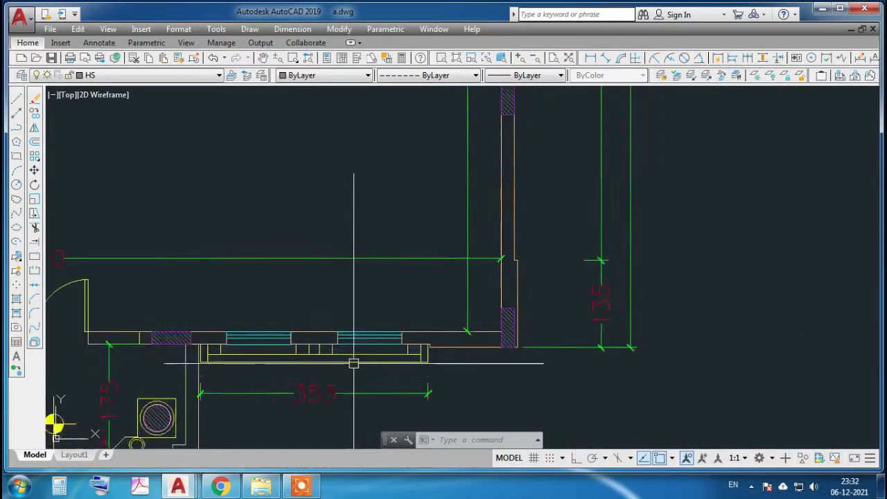
scroll(353, 354, "down", 2)
scroll(351, 357, "up", 2)
scroll(350, 352, "down", 3)
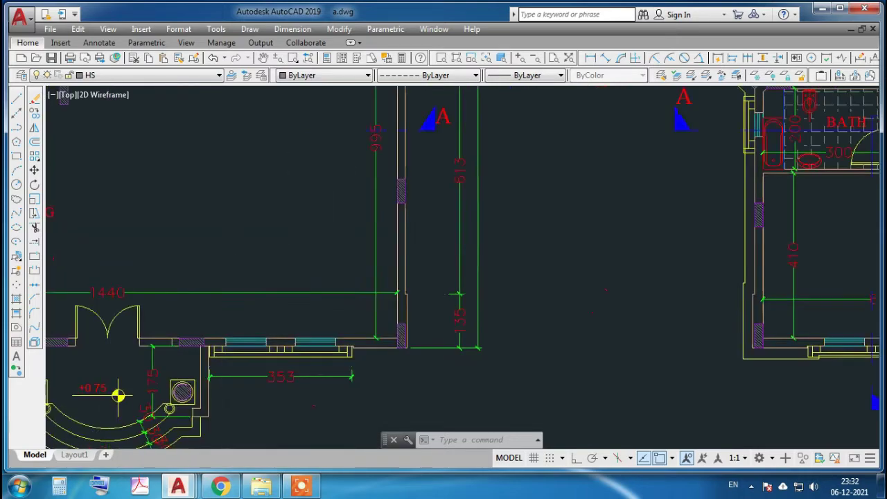
scroll(392, 333, "up", 3)
scroll(128, 360, "down", 3)
scroll(128, 360, "up", 3)
scroll(187, 148, "down", 5)
scroll(540, 242, "up", 4)
scroll(554, 324, "up", 2)
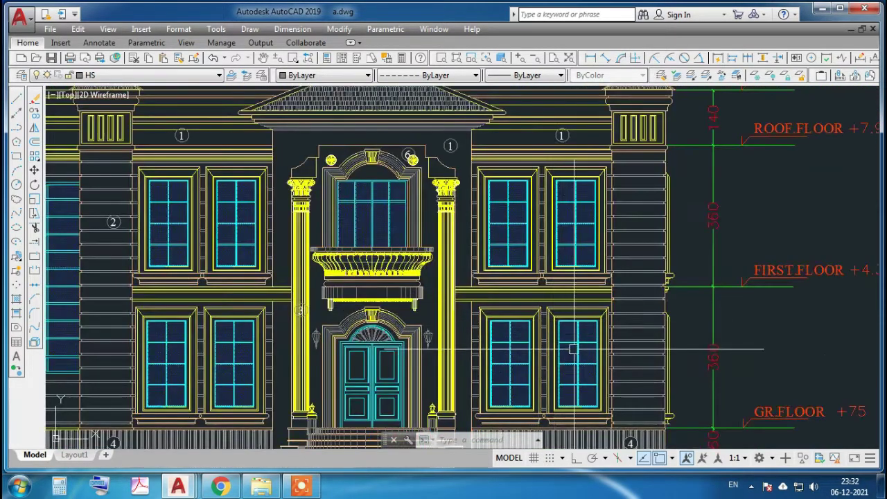
scroll(374, 378, "up", 3)
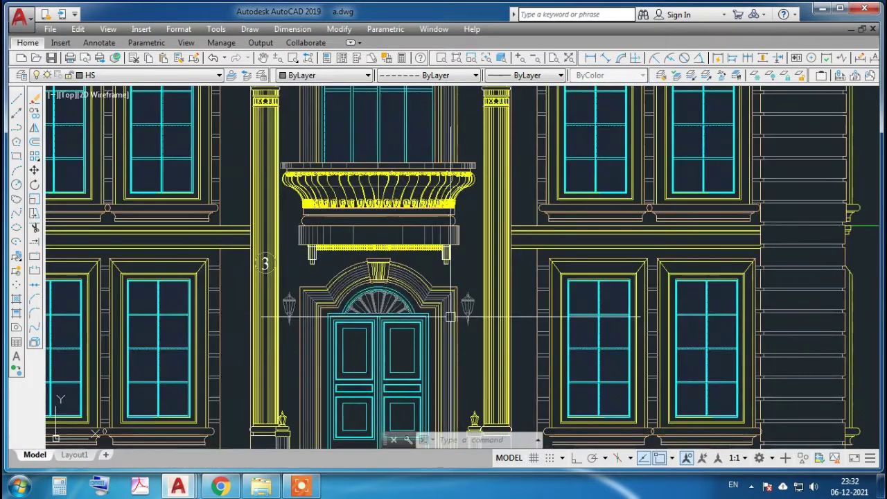
scroll(422, 372, "down", 3)
scroll(421, 373, "down", 2)
scroll(400, 291, "up", 2)
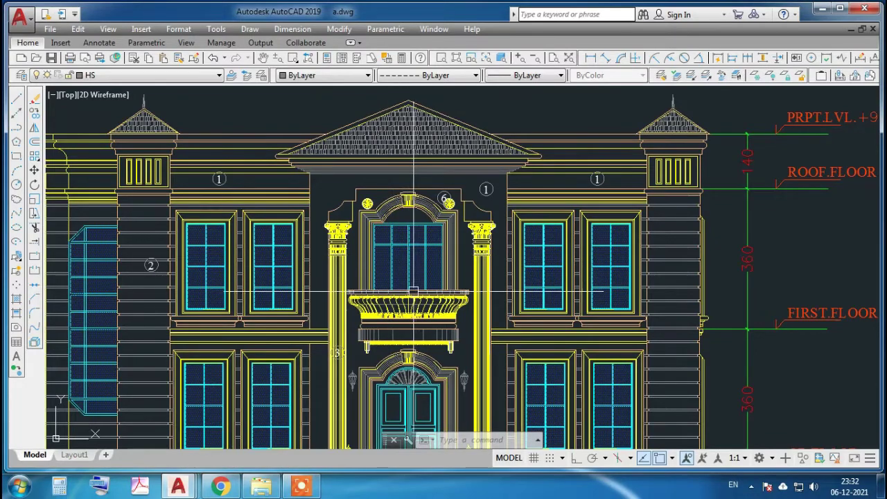
Wheel-zoom across the front elevation and both floor plans, closing in on the majlis, lobby, curved stair and bath.
scroll(417, 275, "up", 2)
scroll(425, 271, "down", 2)
scroll(402, 267, "down", 5)
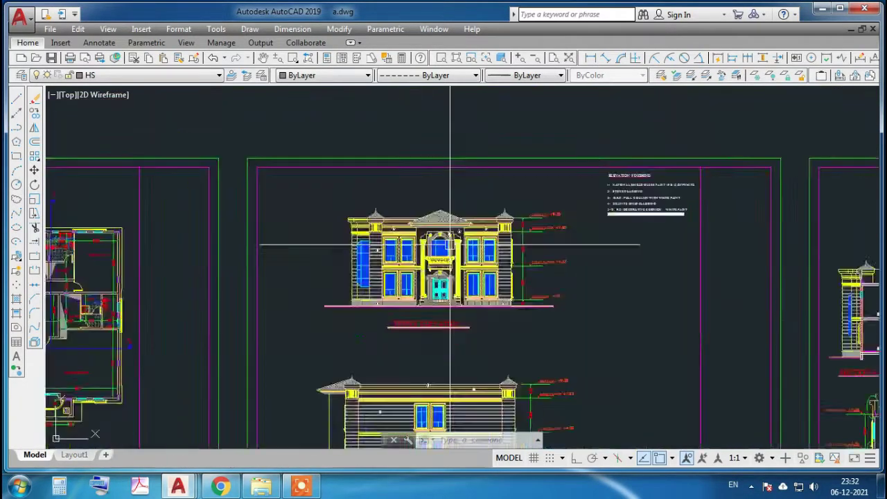
scroll(367, 267, "down", 4)
scroll(278, 309, "up", 4)
scroll(307, 296, "up", 4)
scroll(402, 291, "up", 1)
scroll(382, 305, "down", 3)
scroll(489, 247, "down", 3)
scroll(366, 287, "up", 3)
scroll(323, 254, "up", 2)
scroll(323, 254, "up", 2)
scroll(321, 246, "up", 3)
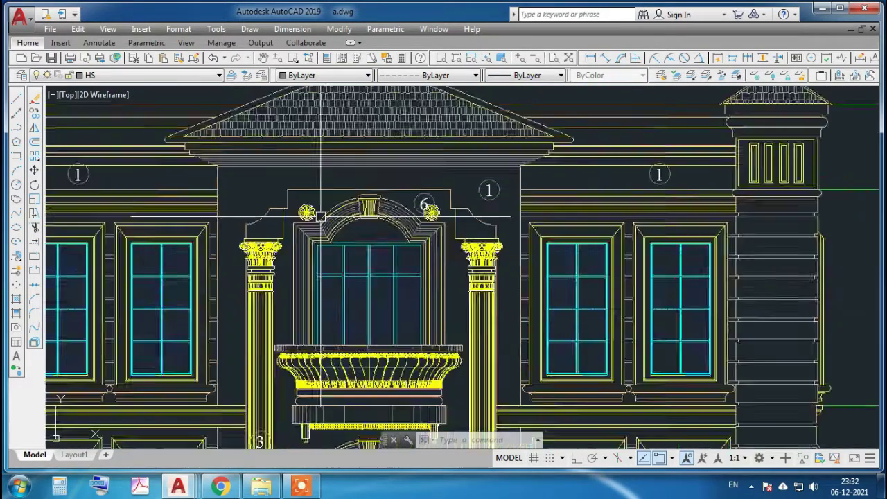
scroll(305, 233, "up", 2)
scroll(323, 301, "down", 2)
scroll(326, 300, "down", 2)
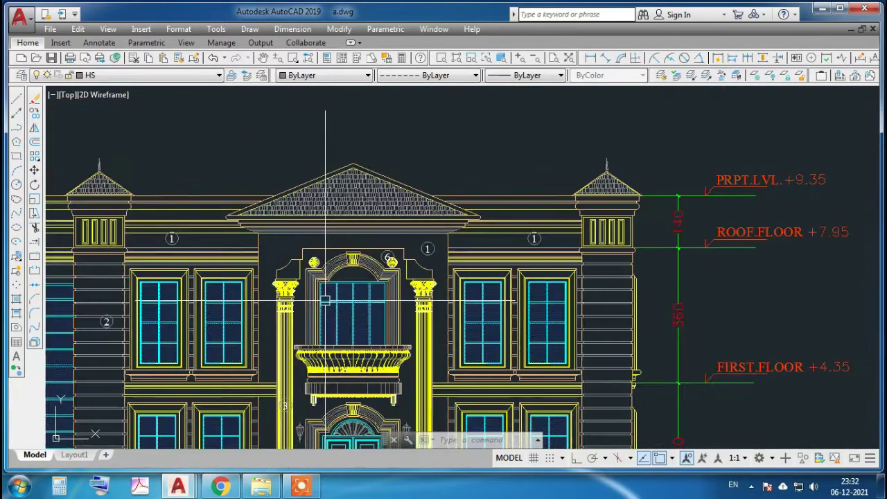
scroll(534, 330, "down", 3)
scroll(323, 296, "down", 2)
scroll(287, 330, "up", 5)
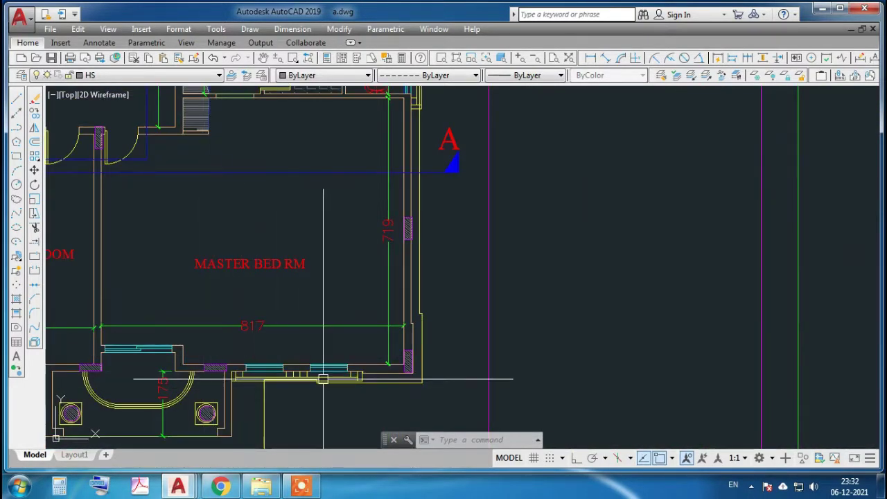
scroll(388, 350, "down", 4)
scroll(291, 332, "up", 2)
scroll(291, 291, "down", 3)
scroll(312, 278, "down", 2)
scroll(434, 244, "up", 4)
scroll(434, 244, "up", 2)
scroll(436, 222, "down", 4)
scroll(460, 215, "up", 4)
scroll(476, 210, "up", 2)
scroll(579, 204, "down", 3)
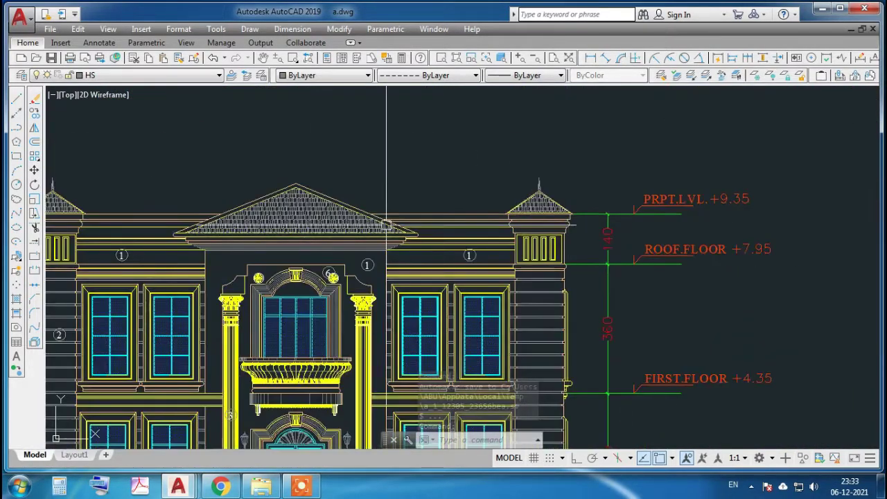
scroll(527, 211, "down", 3)
scroll(333, 218, "up", 2)
scroll(357, 188, "up", 2)
scroll(284, 178, "down", 3)
scroll(298, 188, "down", 2)
scroll(336, 224, "down", 1)
scroll(350, 368, "up", 2)
scroll(346, 326, "up", 3)
scroll(347, 270, "down", 2)
scroll(379, 317, "up", 3)
scroll(379, 316, "down", 4)
scroll(453, 293, "down", 1)
scroll(436, 326, "up", 2)
scroll(485, 304, "down", 2)
scroll(541, 280, "down", 4)
scroll(352, 268, "up", 4)
scroll(386, 256, "up", 2)
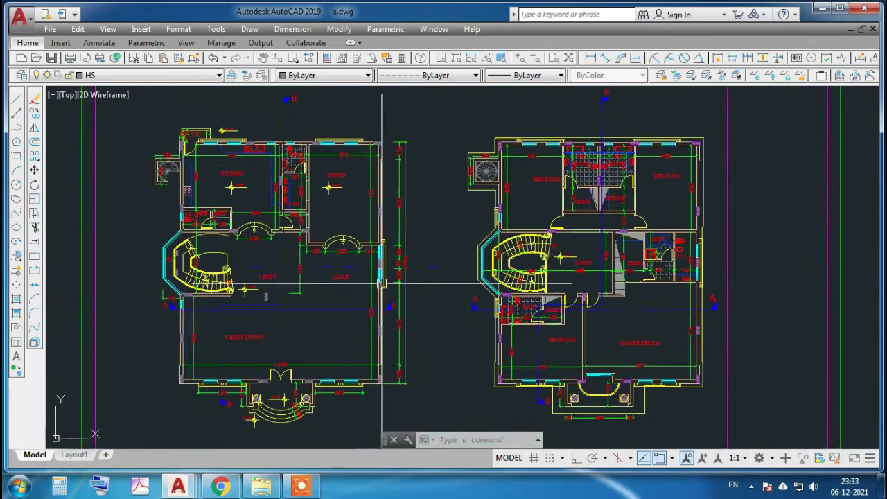
scroll(395, 253, "up", 3)
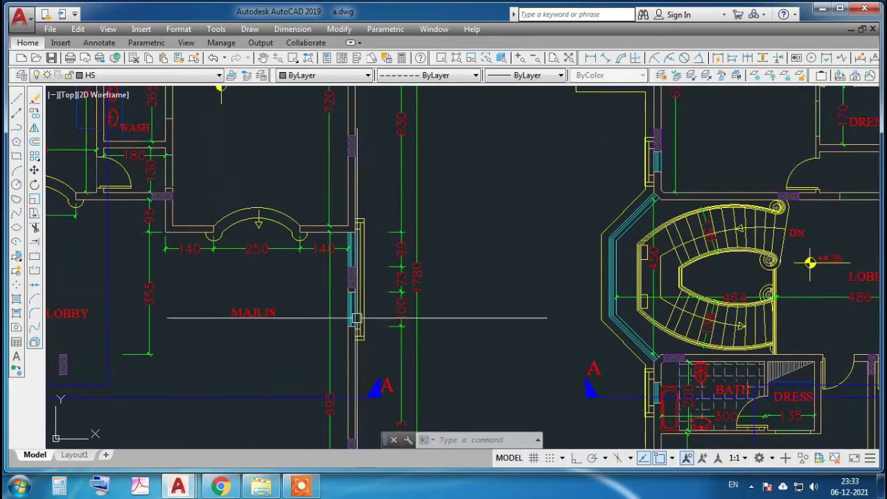
Wheel-zoom over the right side elevation and ground floor plan's kitchen, W.C., wash and dining rooms.
scroll(303, 301, "down", 5)
scroll(416, 319, "up", 2)
scroll(539, 282, "up", 3)
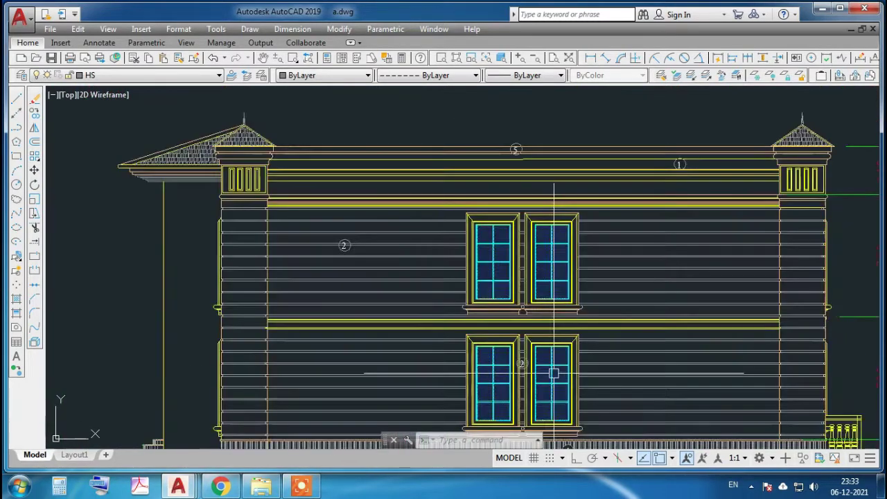
scroll(420, 281, "down", 3)
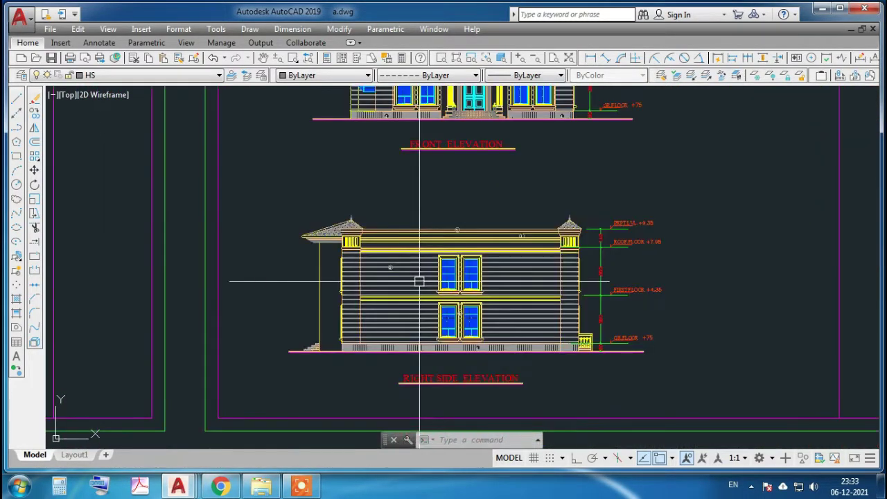
scroll(322, 260, "up", 4)
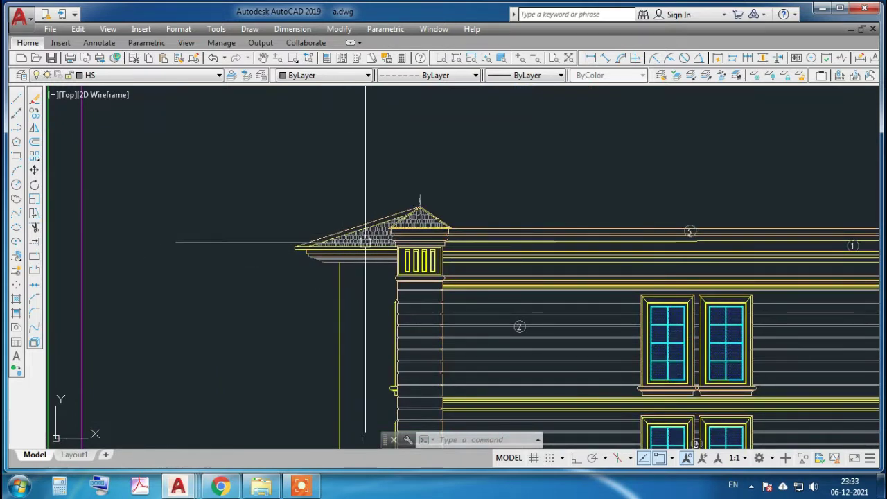
scroll(420, 226, "down", 3)
scroll(580, 264, "down", 3)
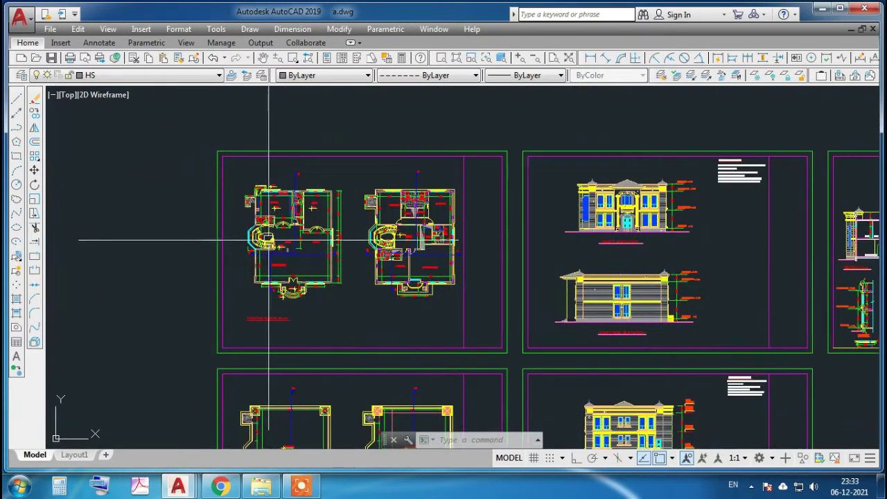
scroll(294, 313, "up", 4)
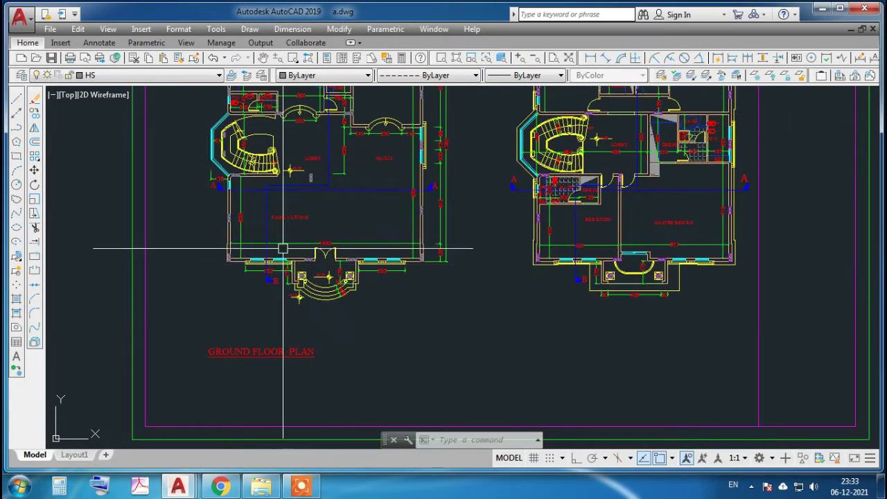
scroll(284, 264, "down", 3)
scroll(483, 305, "up", 2)
scroll(485, 333, "up", 3)
scroll(468, 377, "down", 1)
scroll(469, 378, "up", 3)
scroll(376, 251, "down", 4)
scroll(368, 256, "up", 3)
scroll(364, 265, "up", 3)
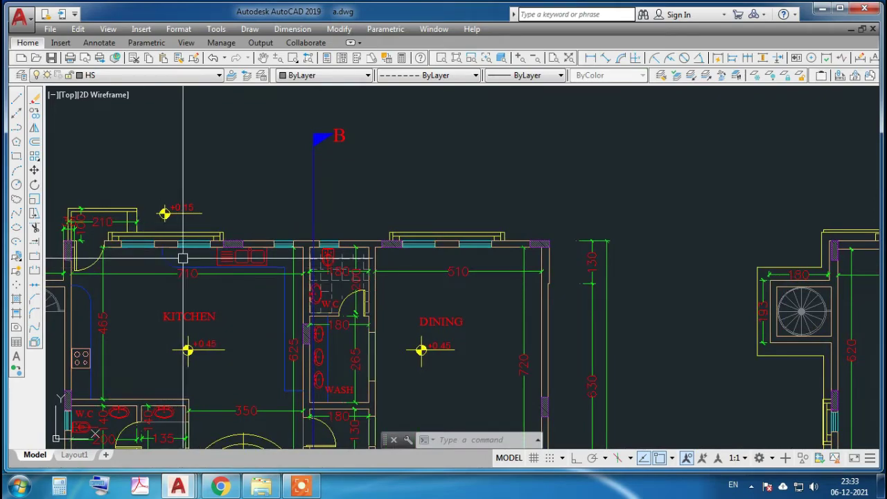
Zoom in on the rear and Left Side Elevation's central glazed window, then out to all five sheets.
scroll(271, 248, "down", 3)
scroll(301, 244, "down", 2)
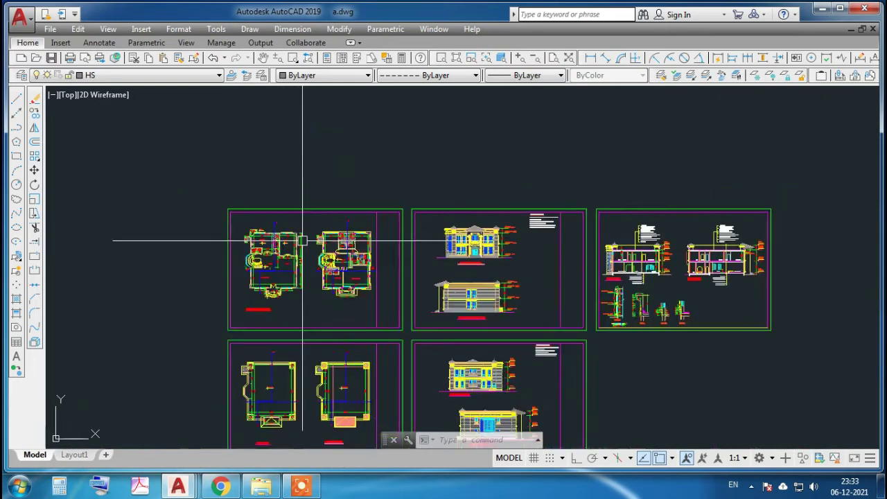
scroll(472, 304, "up", 2)
scroll(459, 317, "up", 3)
scroll(421, 218, "up", 2)
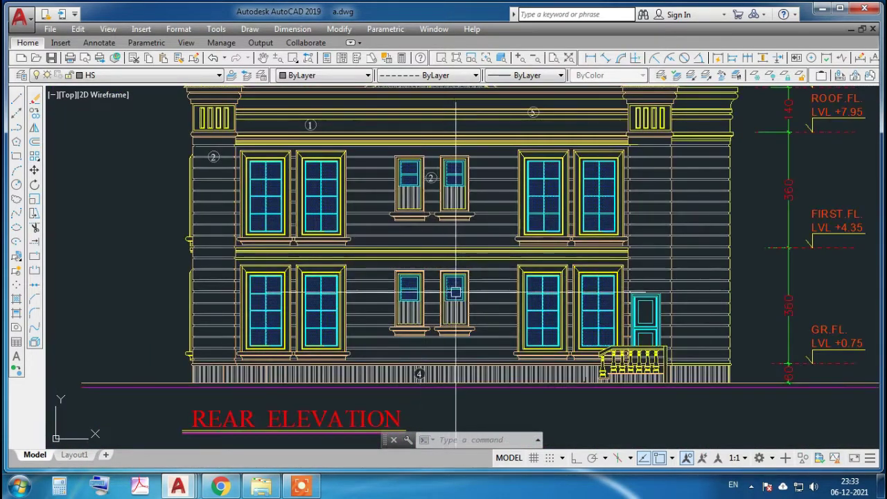
scroll(472, 305, "down", 2)
scroll(581, 319, "up", 3)
scroll(565, 298, "up", 3)
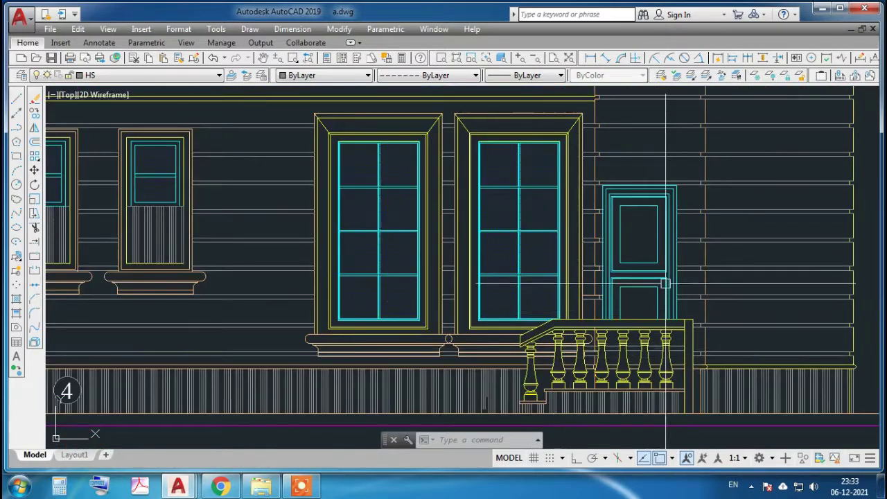
scroll(679, 280, "down", 3)
scroll(709, 302, "down", 3)
scroll(344, 134, "down", 2)
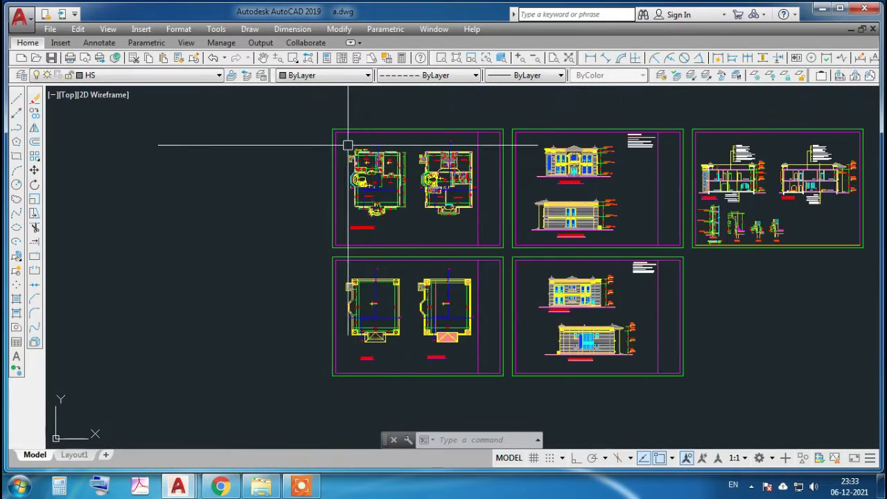
scroll(361, 159, "up", 5)
scroll(384, 195, "up", 1)
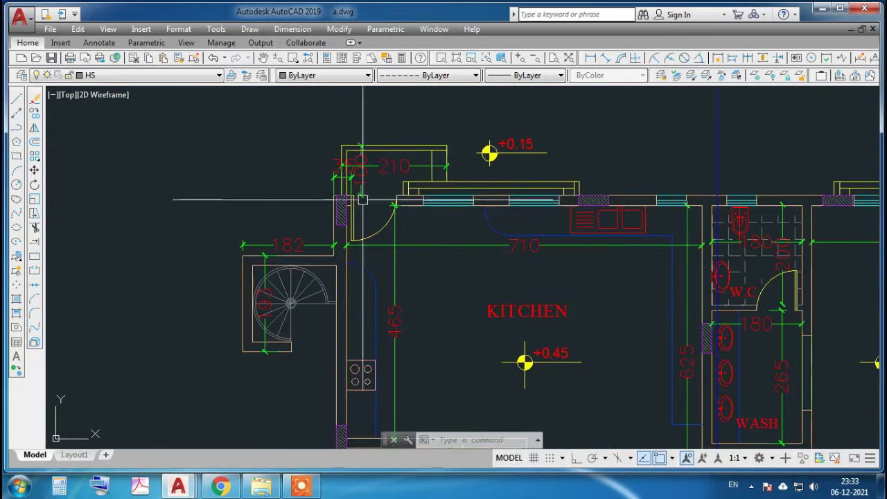
scroll(278, 215, "down", 4)
scroll(235, 233, "down", 3)
scroll(434, 298, "up", 3)
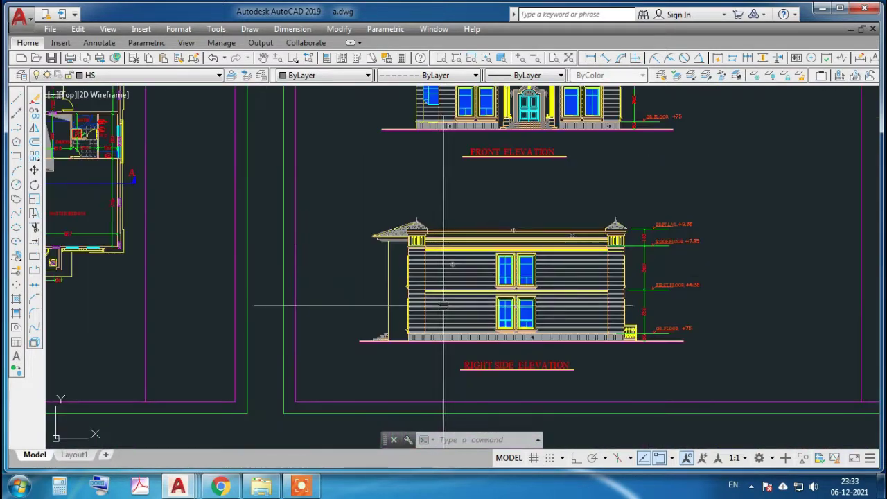
scroll(440, 307, "down", 3)
scroll(451, 215, "down", 1)
scroll(449, 231, "up", 3)
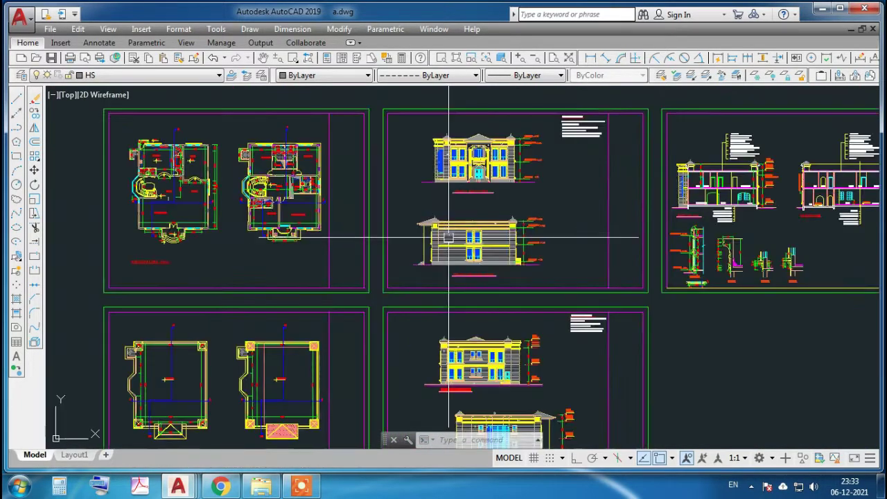
scroll(533, 258, "up", 4)
scroll(511, 271, "down", 2)
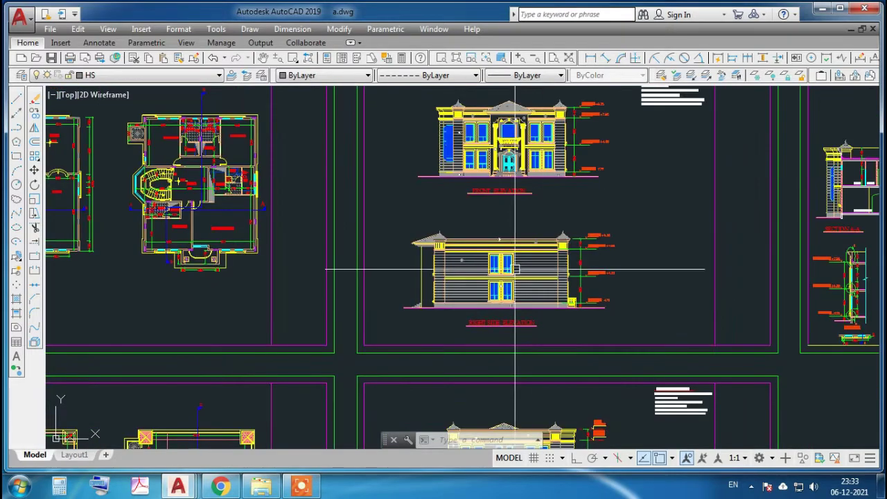
scroll(487, 270, "down", 2)
scroll(487, 291, "up", 3)
scroll(482, 337, "up", 2)
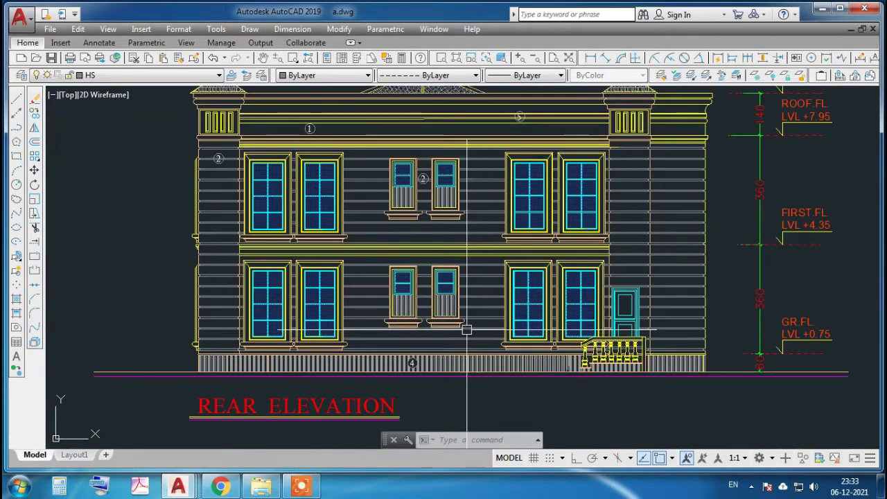
scroll(466, 330, "down", 3)
scroll(456, 347, "up", 4)
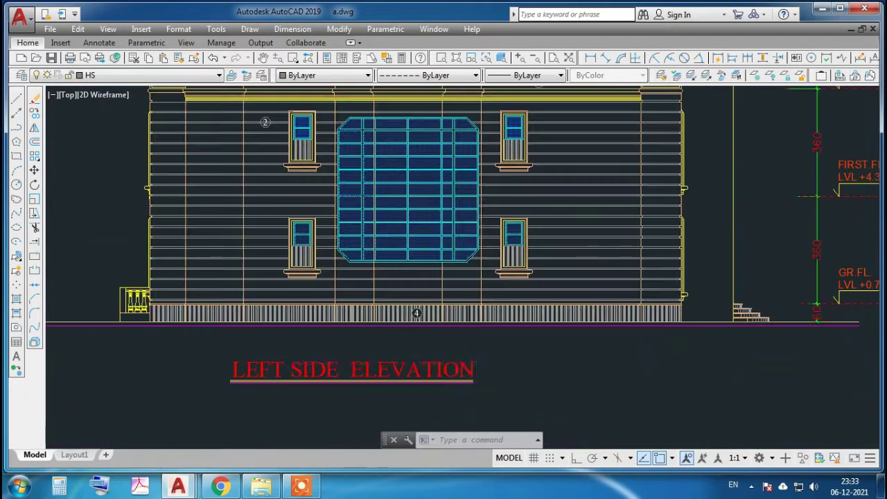
scroll(478, 394, "down", 1)
scroll(430, 298, "up", 2)
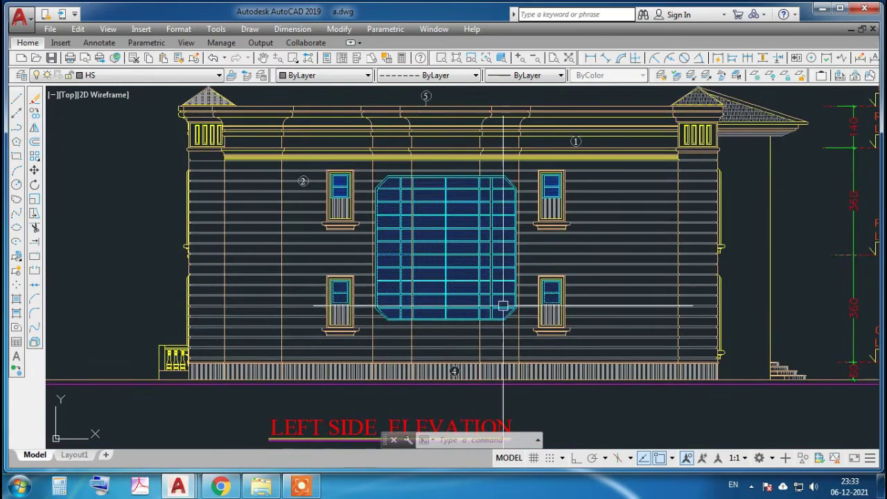
scroll(441, 185, "up", 2)
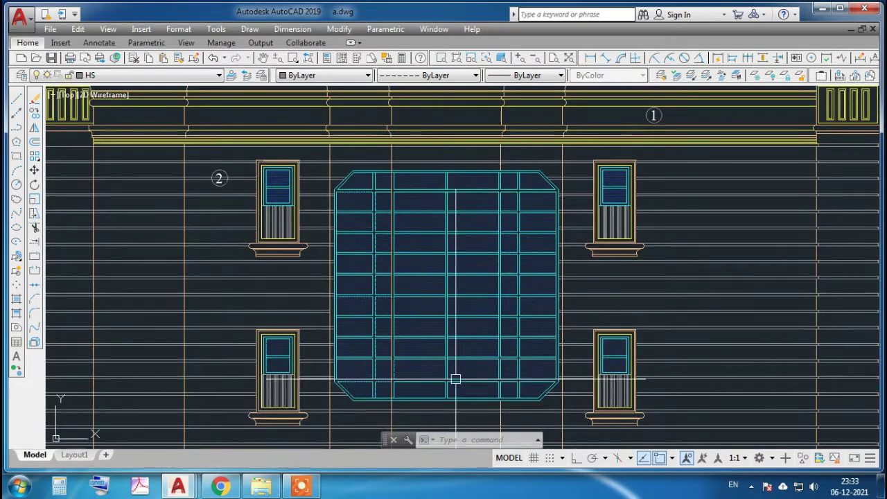
scroll(473, 237, "down", 2)
Zoom in and out across the villa floor plans to inspect them.
scroll(541, 334, "down", 6)
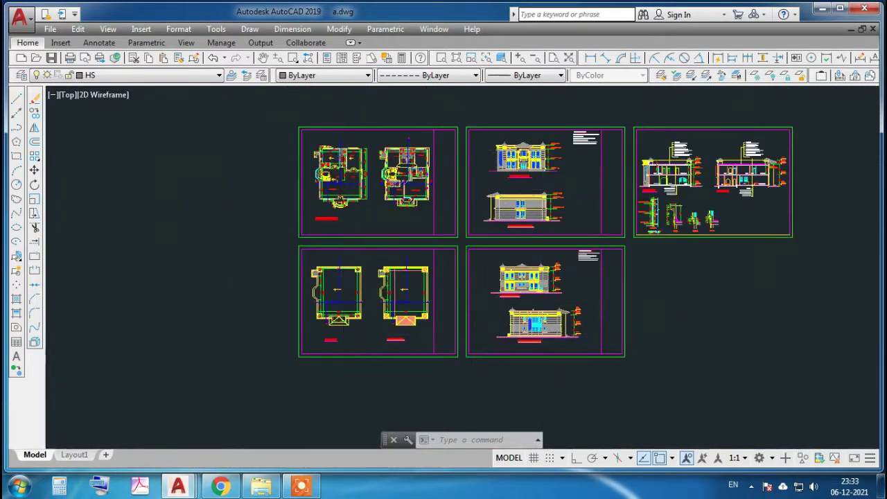
scroll(316, 163, "up", 7)
scroll(267, 208, "down", 4)
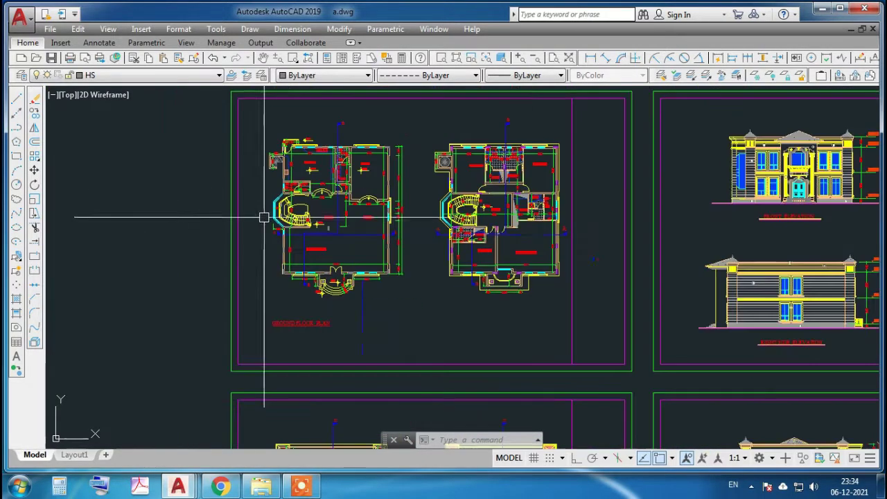
scroll(257, 218, "down", 3)
scroll(305, 201, "up", 3)
scroll(295, 212, "down", 4)
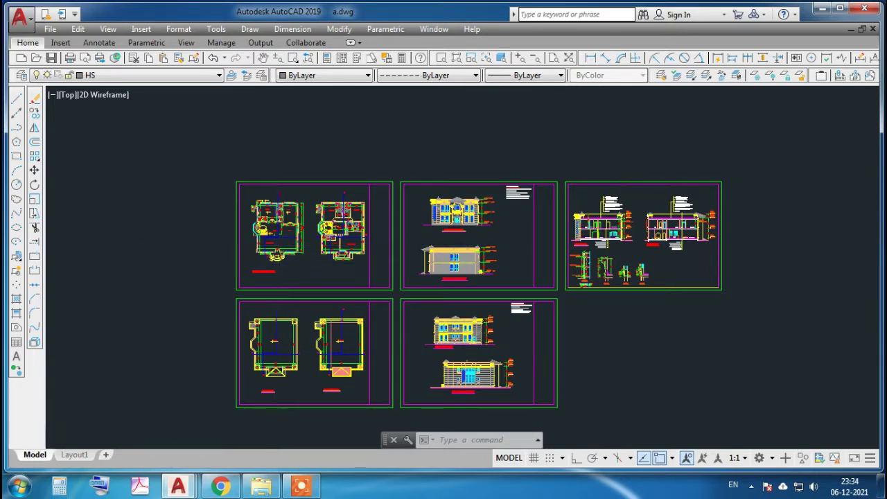
scroll(268, 198, "up", 2)
scroll(277, 291, "down", 2)
scroll(258, 406, "up", 2)
scroll(248, 366, "up", 4)
scroll(249, 367, "up", 2)
scroll(253, 356, "down", 3)
scroll(298, 278, "up", 4)
scroll(237, 206, "down", 2)
scroll(396, 294, "down", 3)
scroll(311, 293, "up", 3)
scroll(392, 356, "down", 2)
scroll(371, 328, "down", 4)
scroll(308, 247, "up", 4)
scroll(303, 307, "up", 4)
Zoom into Section A-A to examine its rooms and level markings.
scroll(317, 273, "down", 4)
scroll(358, 241, "up", 5)
scroll(331, 303, "down", 5)
scroll(266, 305, "up", 3)
scroll(325, 316, "up", 2)
scroll(201, 318, "down", 4)
scroll(287, 319, "down", 4)
scroll(411, 317, "up", 5)
scroll(407, 323, "up", 3)
scroll(482, 387, "down", 2)
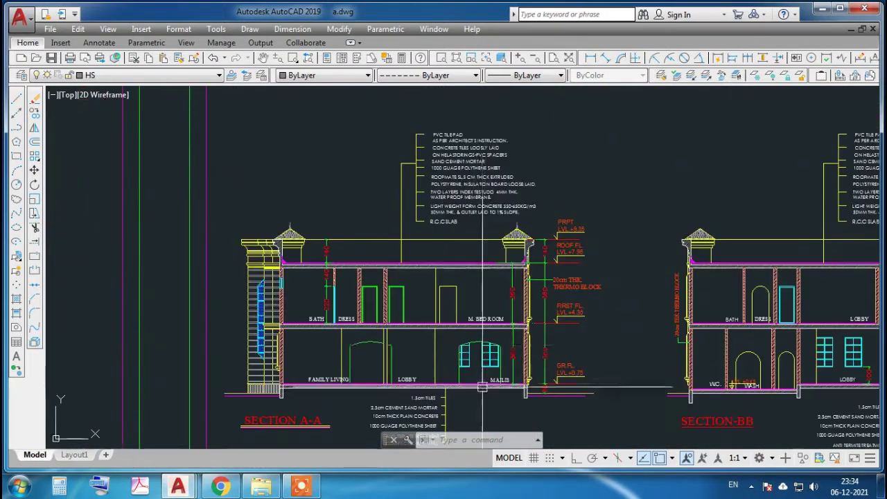
scroll(523, 333, "up", 4)
scroll(525, 352, "down", 4)
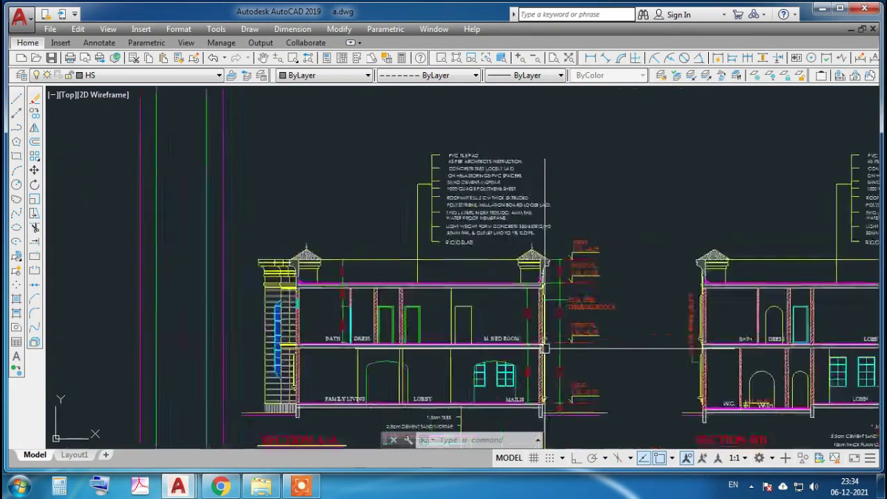
scroll(534, 294, "up", 4)
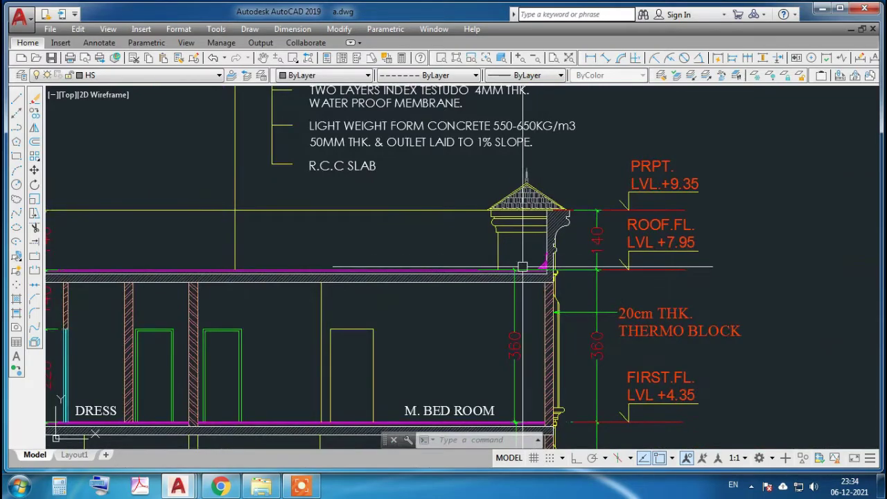
scroll(499, 219, "down", 5)
scroll(531, 327, "up", 5)
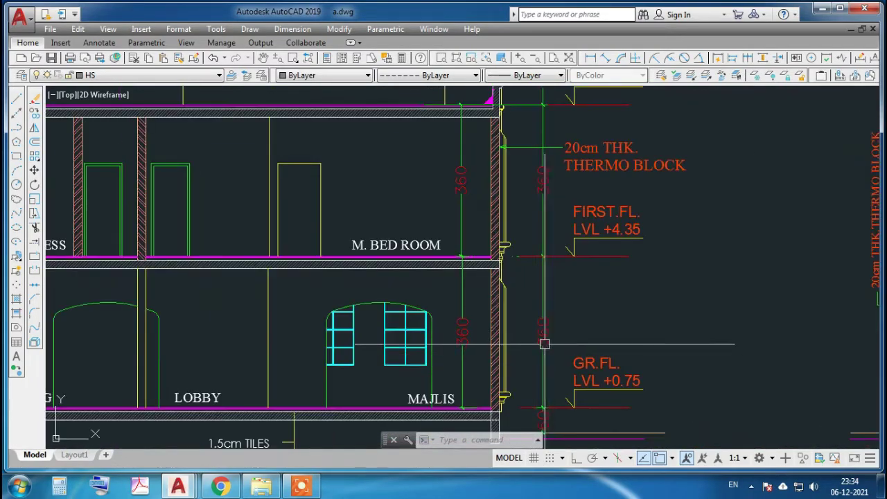
scroll(545, 344, "up", 2)
scroll(544, 338, "down", 2)
scroll(544, 338, "down", 3)
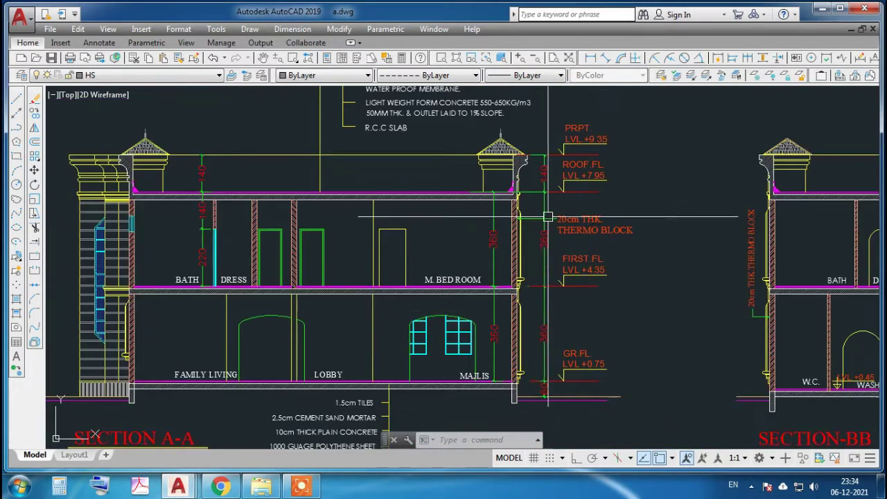
scroll(560, 318, "up", 3)
scroll(542, 177, "up", 2)
Inspect Section A-A's roof eave and parapet cornice, then zoom out to the full sections-and-details sheet.
scroll(545, 190, "down", 3)
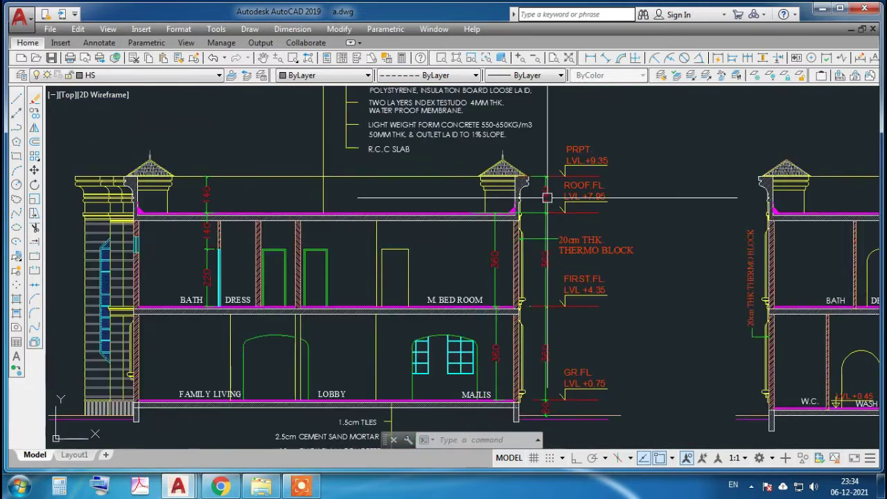
scroll(496, 326, "up", 3)
scroll(417, 325, "down", 3)
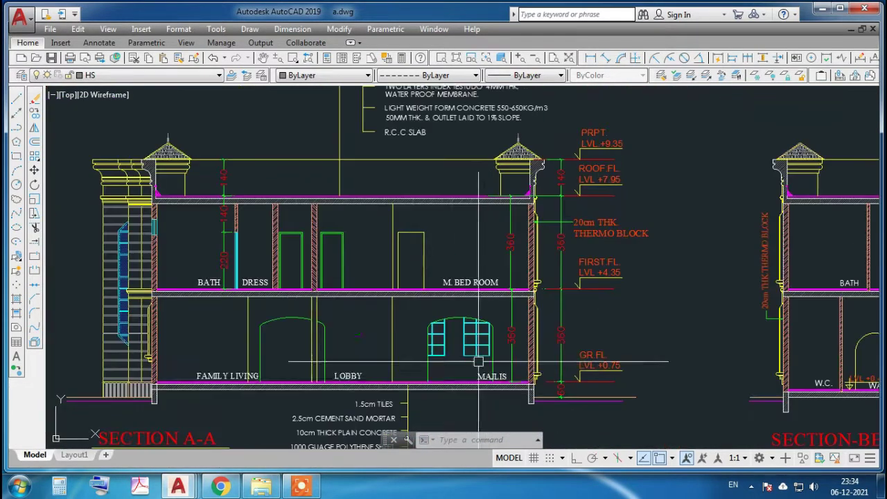
scroll(444, 332, "up", 1)
scroll(490, 341, "up", 2)
scroll(421, 358, "down", 2)
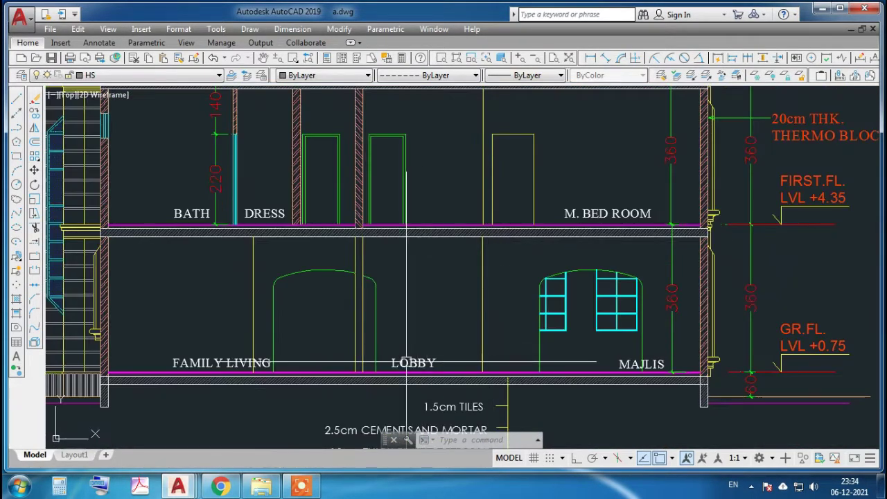
scroll(291, 374, "down", 2)
scroll(290, 284, "up", 2)
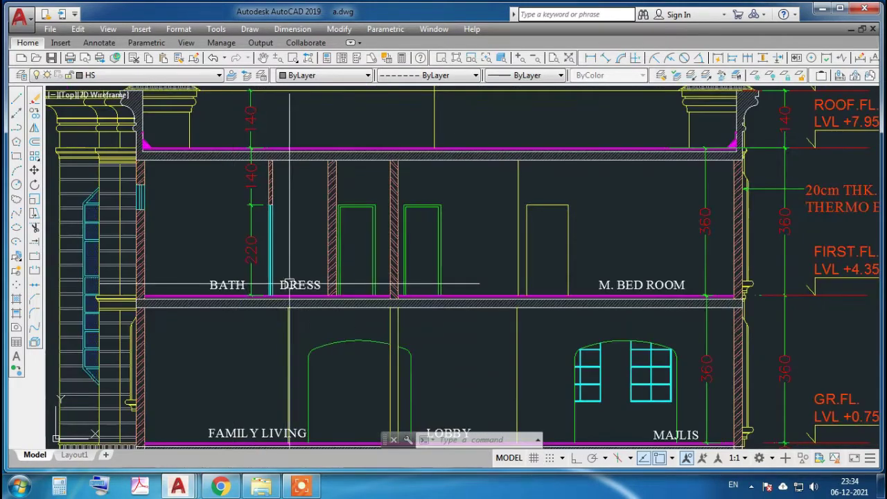
scroll(662, 279, "down", 2)
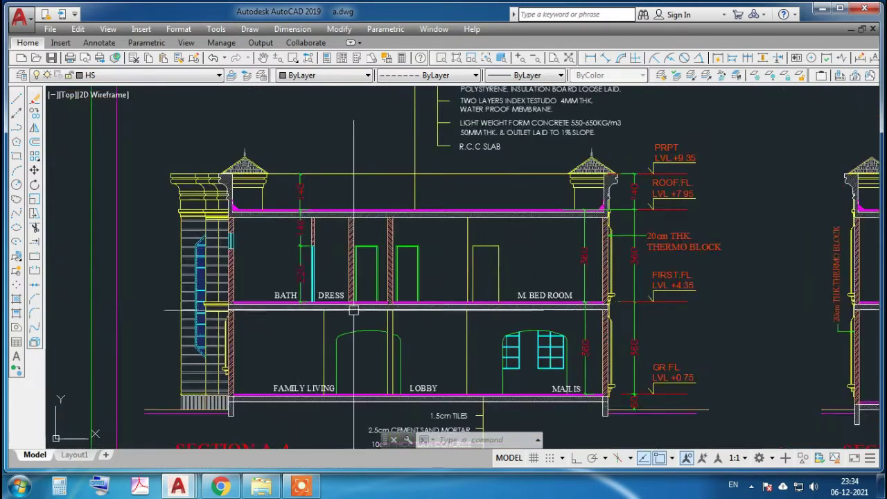
scroll(268, 188, "down", 2)
scroll(510, 317, "up", 2)
scroll(617, 169, "up", 5)
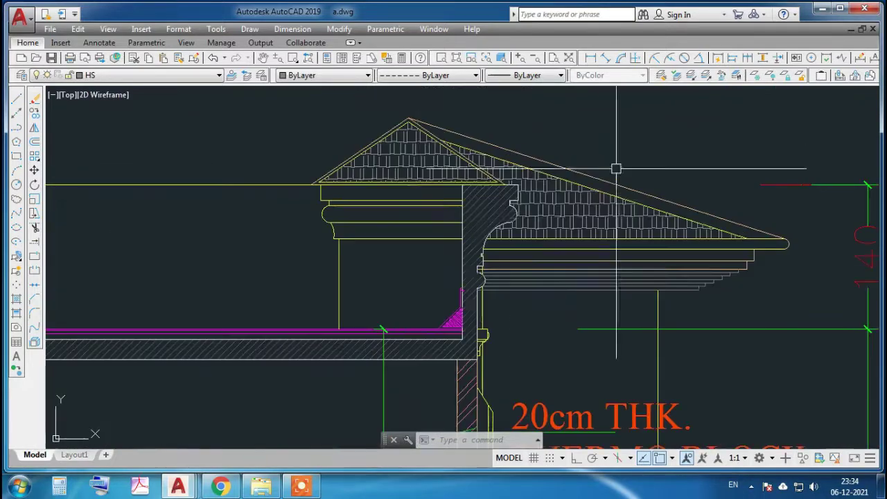
scroll(709, 280, "up", 3)
scroll(654, 293, "down", 1)
scroll(444, 306, "up", 1)
scroll(445, 306, "down", 1)
scroll(556, 243, "down", 2)
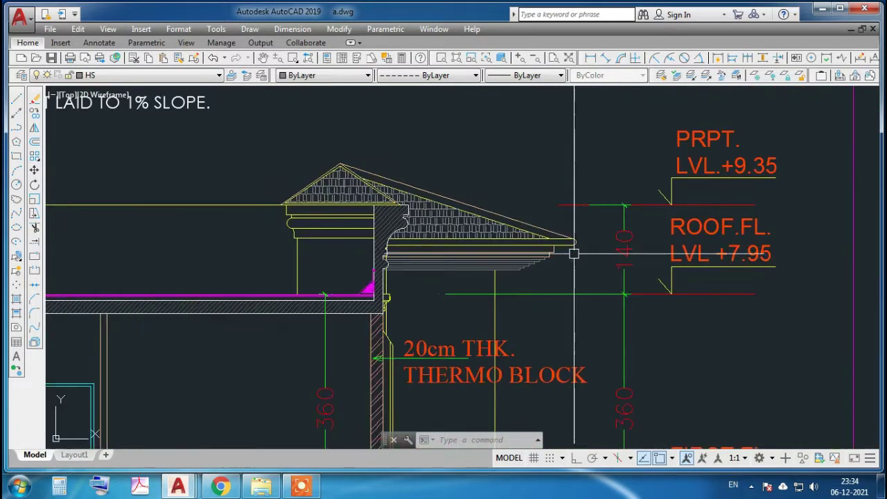
scroll(396, 218, "up", 1)
scroll(485, 201, "down", 1)
Zoom into Section C-C and its window detail.
scroll(538, 213, "down", 2)
scroll(537, 214, "down", 4)
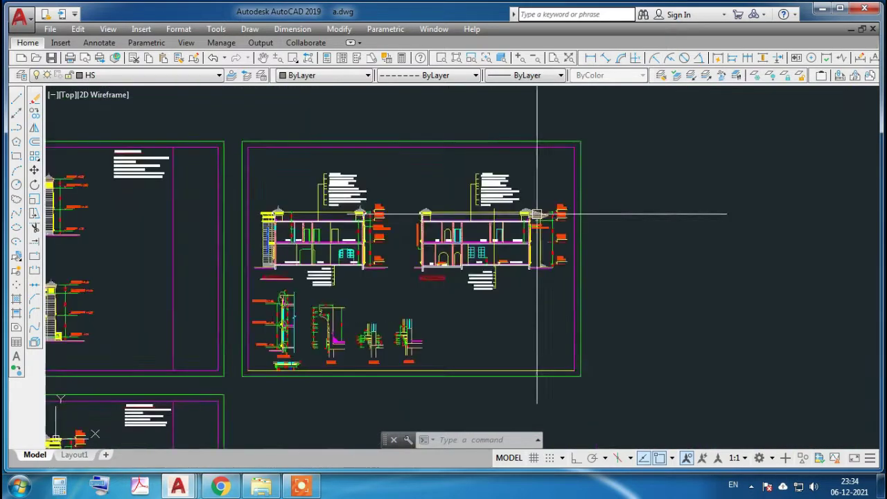
scroll(307, 337, "up", 6)
scroll(373, 263, "up", 3)
scroll(395, 291, "down", 3)
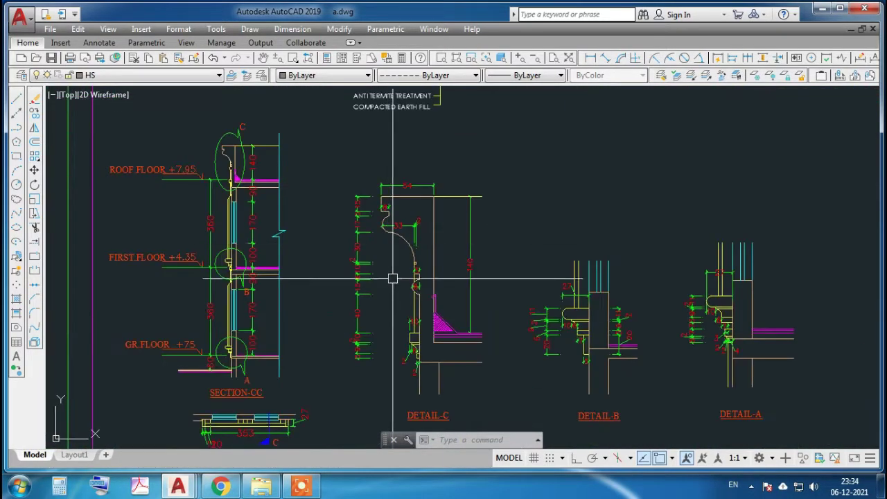
scroll(377, 276, "up", 2)
scroll(513, 210, "up", 3)
scroll(548, 218, "down", 5)
scroll(523, 261, "down", 2)
scroll(456, 356, "up", 4)
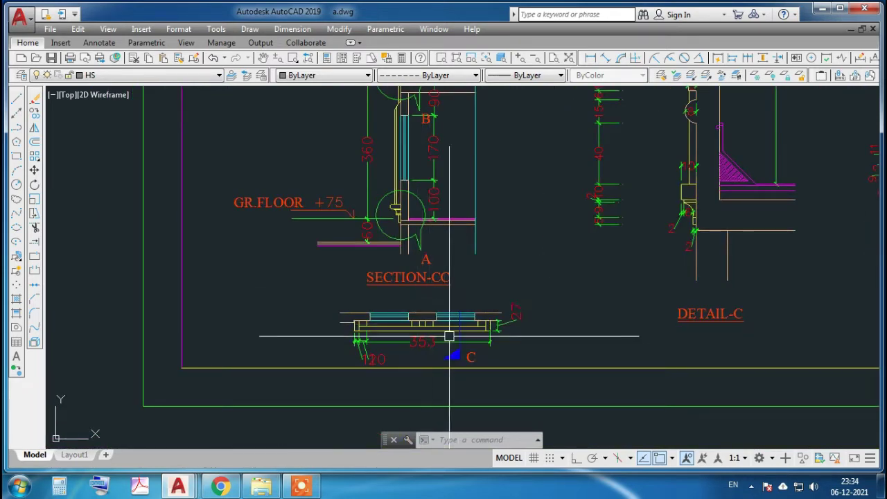
Look over Details A–C, then zoom out until all five villa sheets are visible.
scroll(451, 357, "up", 4)
scroll(466, 357, "down", 3)
scroll(471, 312, "down", 3)
scroll(454, 236, "up", 2)
scroll(430, 260, "down", 3)
scroll(443, 228, "up", 5)
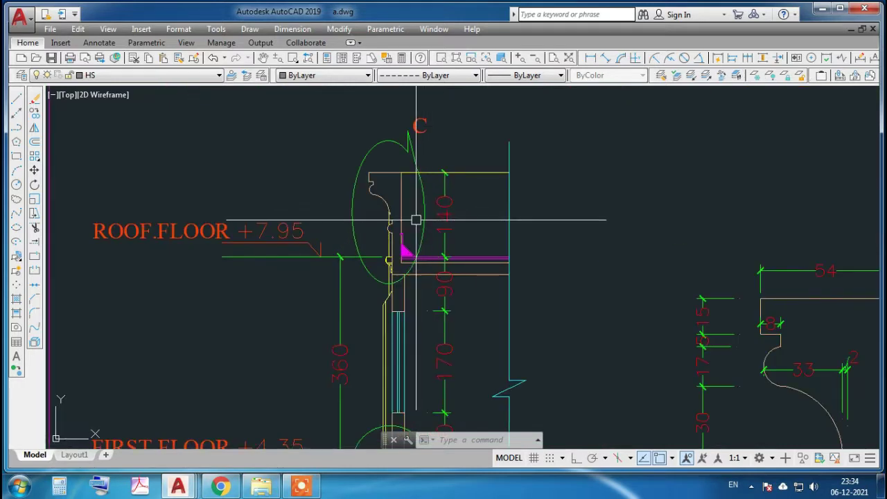
scroll(416, 217, "down", 3)
scroll(477, 283, "down", 3)
scroll(543, 264, "down", 2)
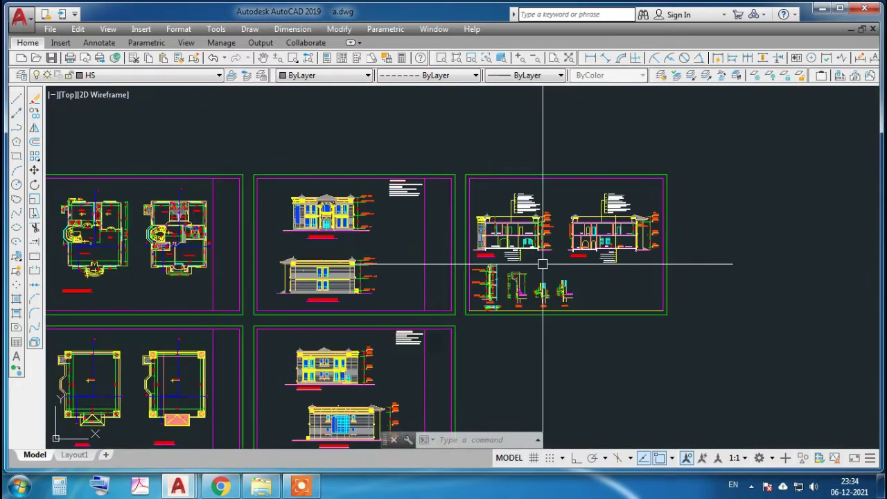
Zoom onto the villa floor plans for a closer look.
scroll(610, 255, "down", 2)
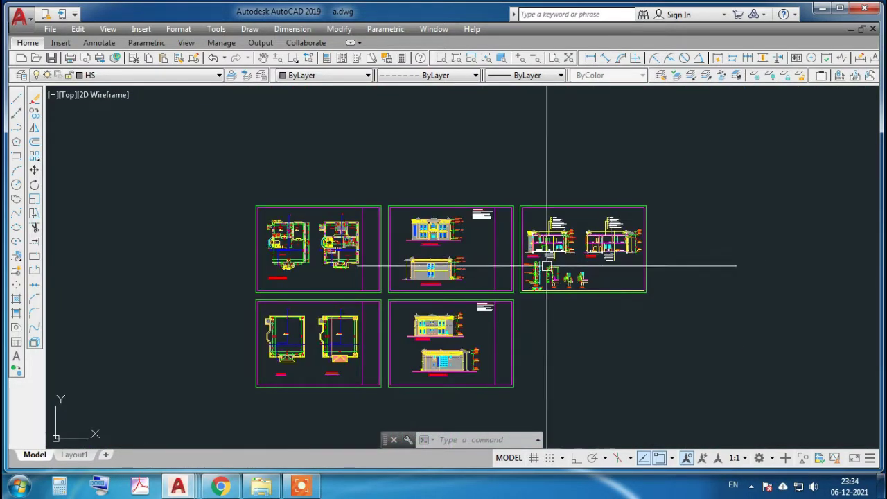
scroll(326, 241, "up", 4)
scroll(249, 240, "up", 2)
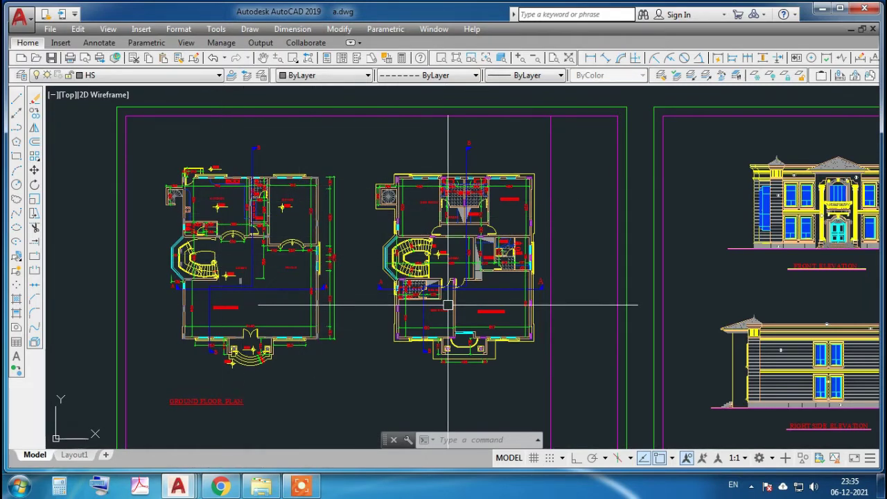
Briefly inspect the Front Elevation, then show plan, elevation and section sheets side by side.
scroll(206, 303, "down", 2)
scroll(644, 238, "up", 3)
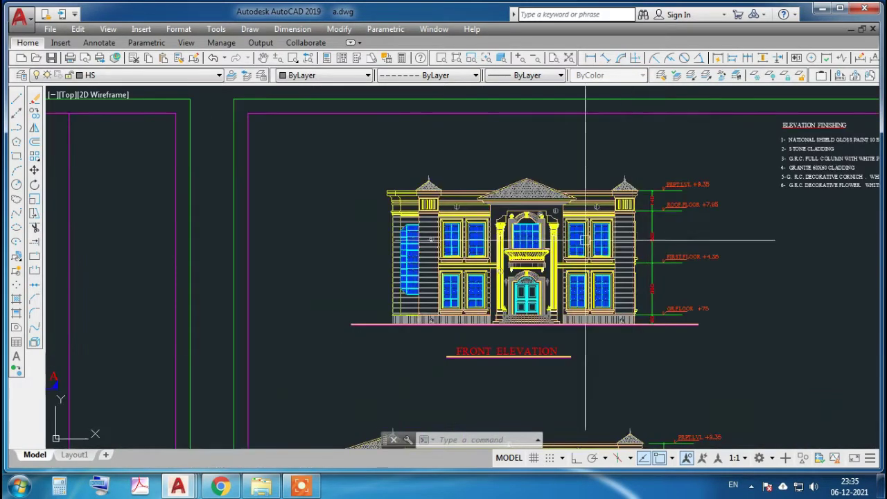
scroll(575, 240, "up", 2)
scroll(426, 219, "down", 4)
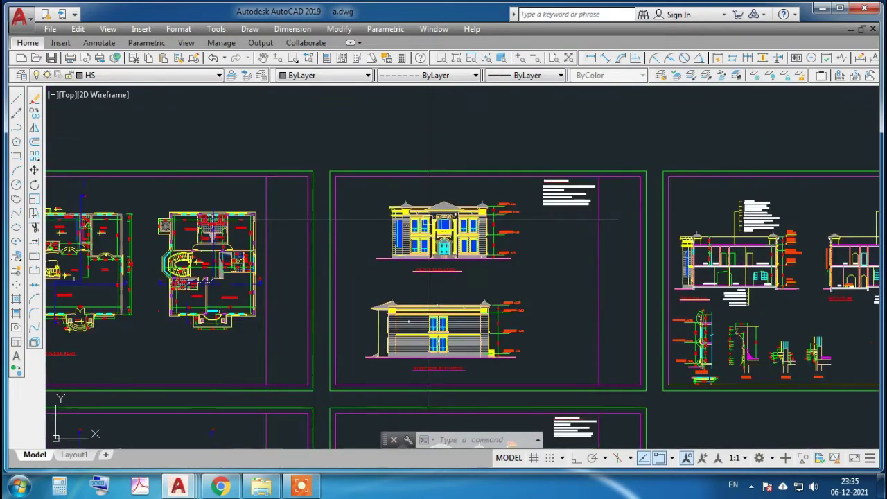